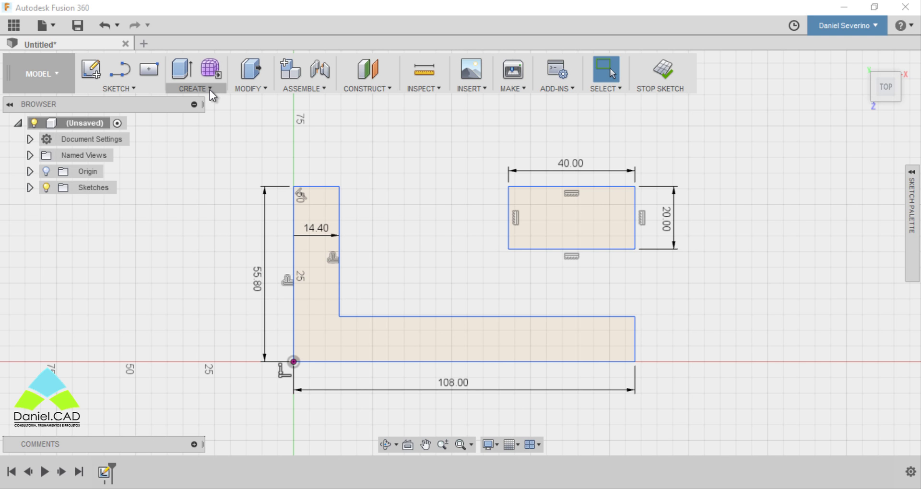
Step: Start an Extrude on the L-shaped sketch profile and view it in 3D
click(209, 91)
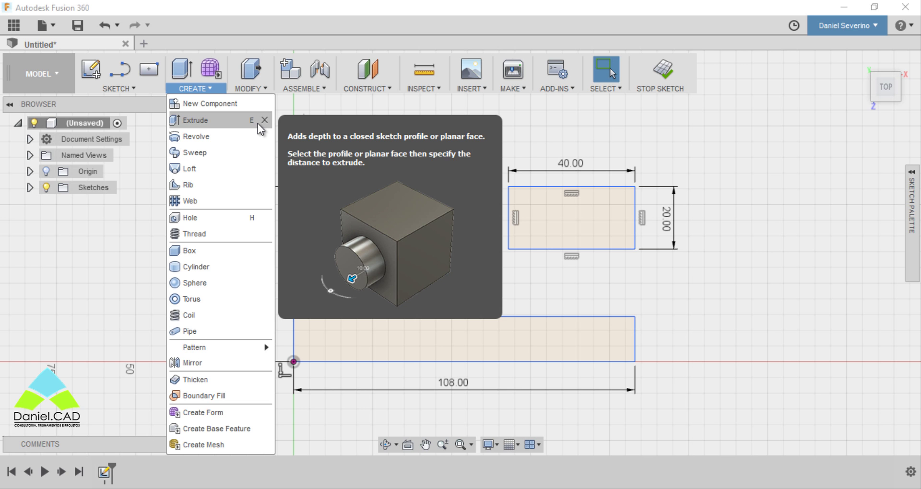
click(257, 123)
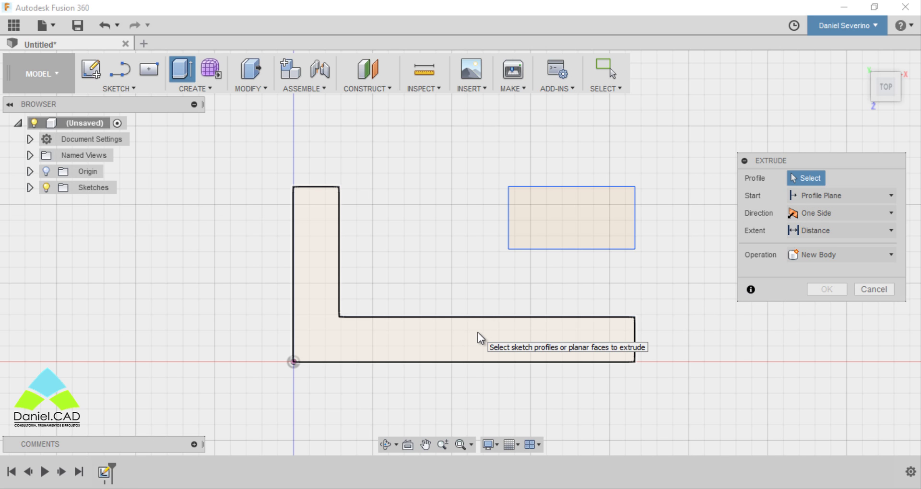
click(521, 335)
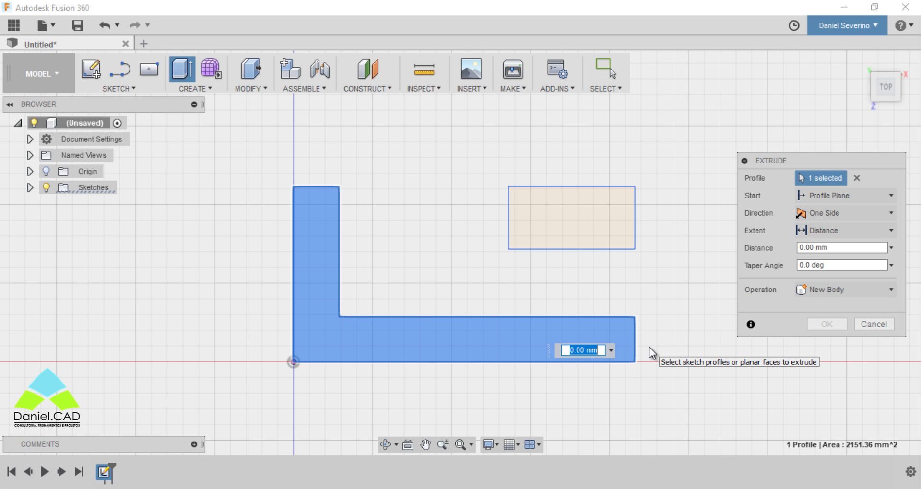
shift+middle_drag(649, 347, 635, 251)
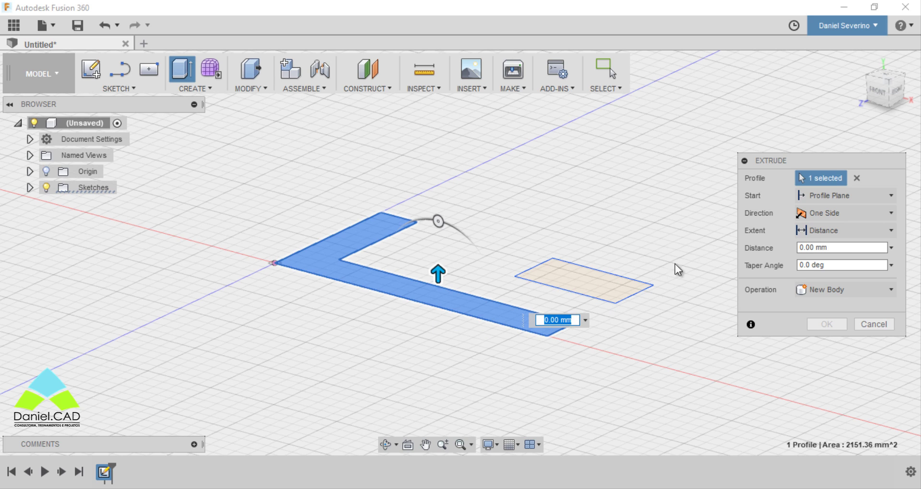
Step: Try the Offset Plane and From Object start options for the extrusion, and return to Profile Plane
click(811, 197)
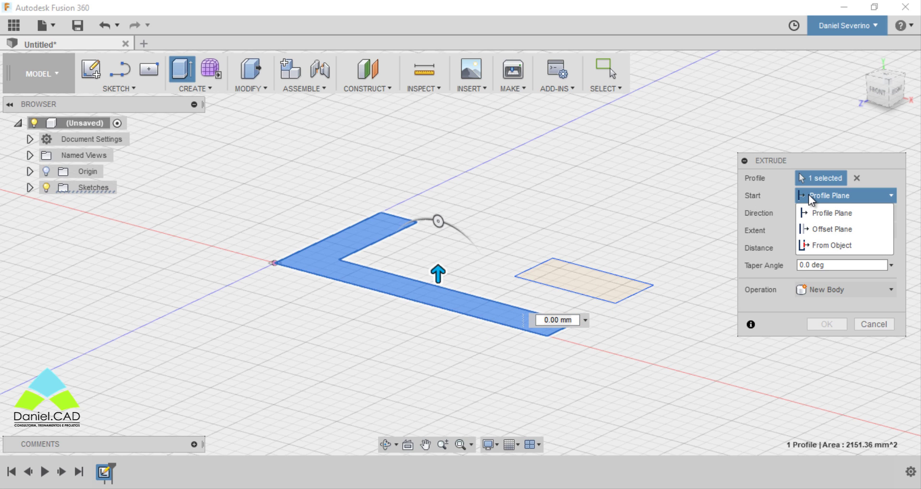
click(846, 230)
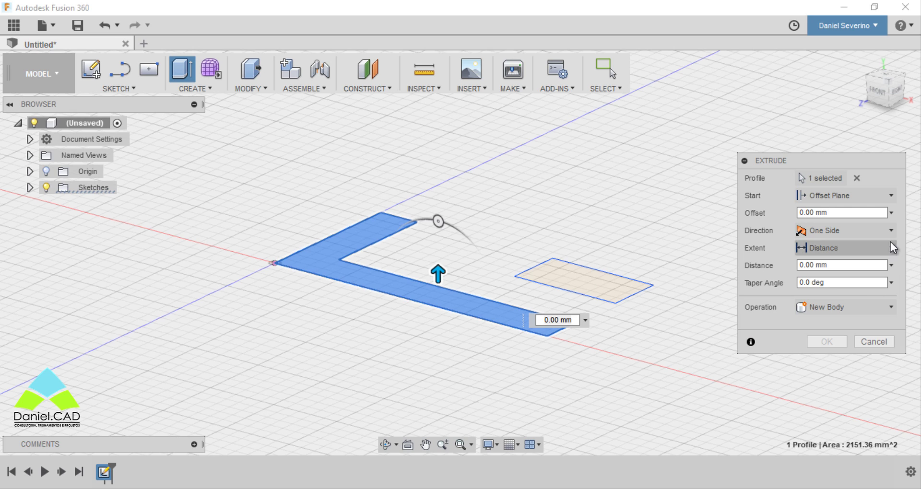
click(894, 198)
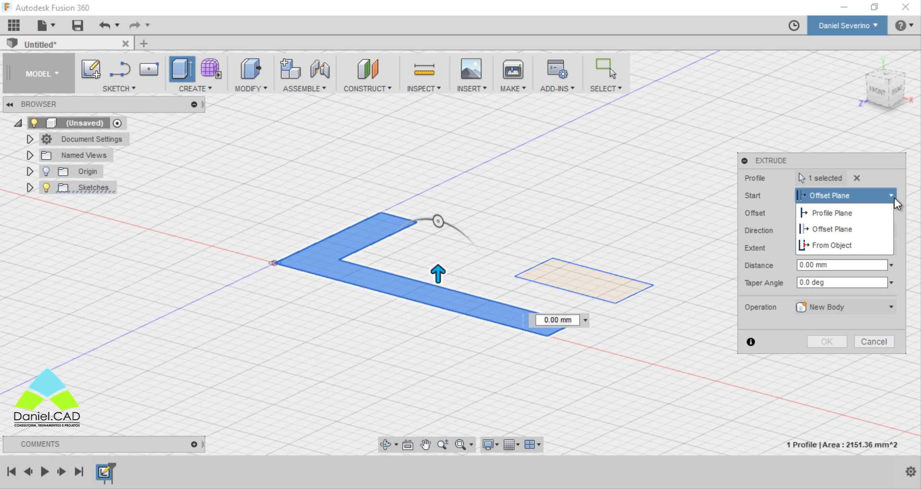
click(861, 247)
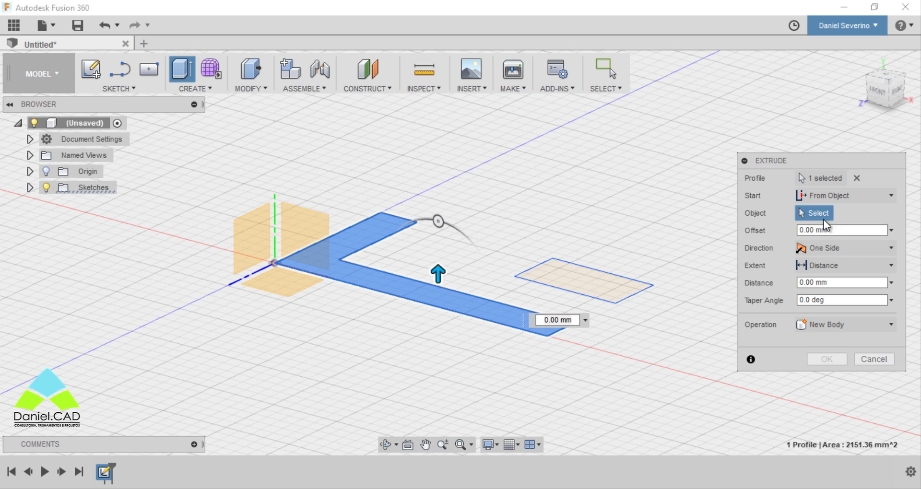
click(821, 195)
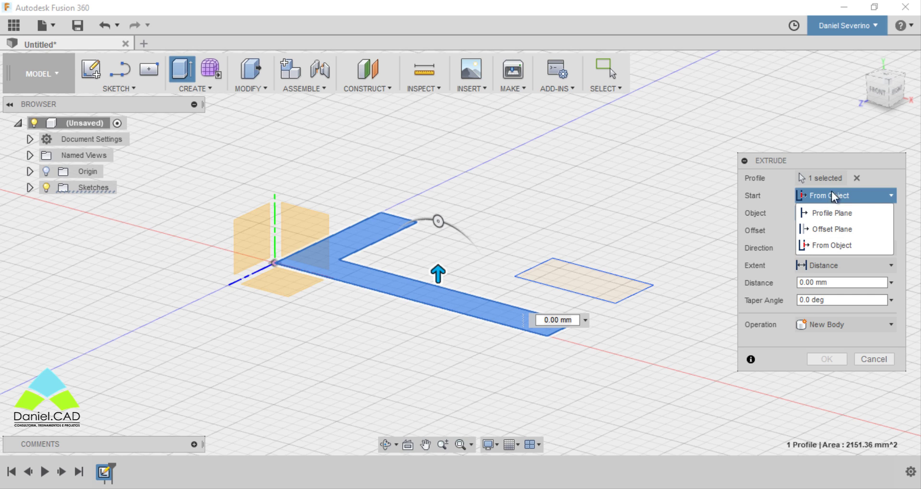
click(847, 217)
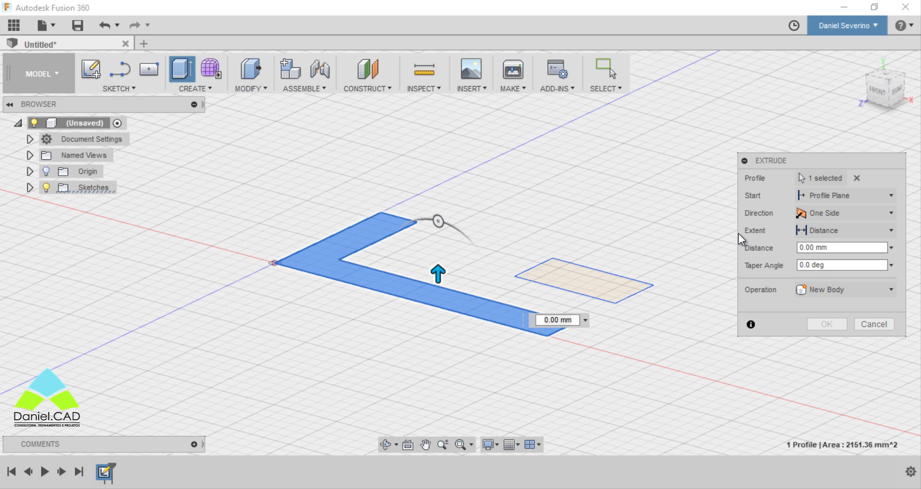
Step: Try the Two Sides and Symmetric directions for the extrusion, and return to One Side
click(892, 214)
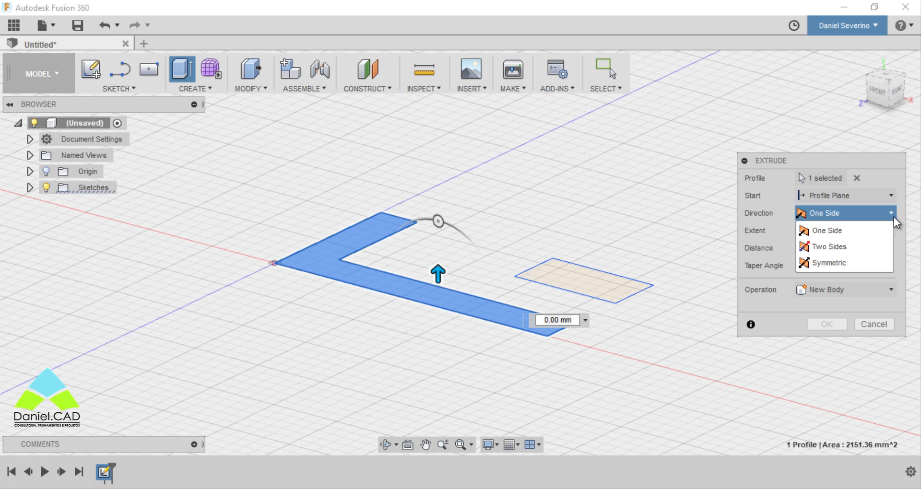
click(848, 246)
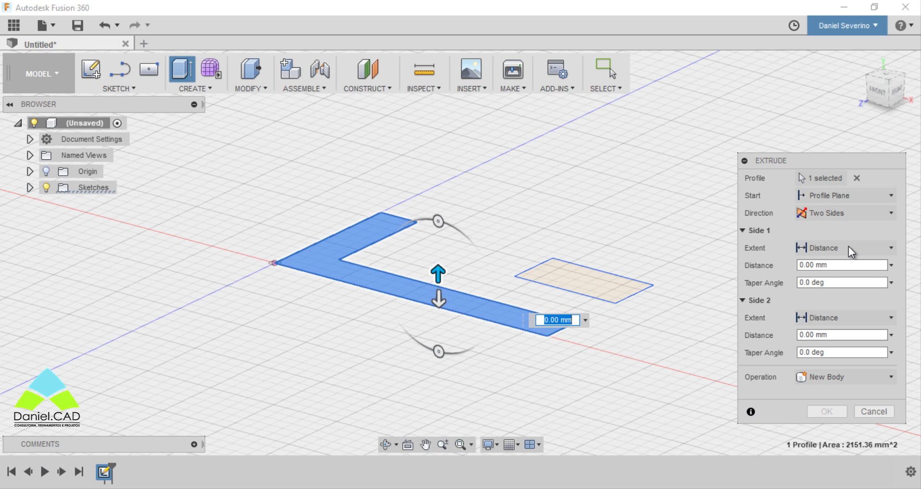
click(847, 215)
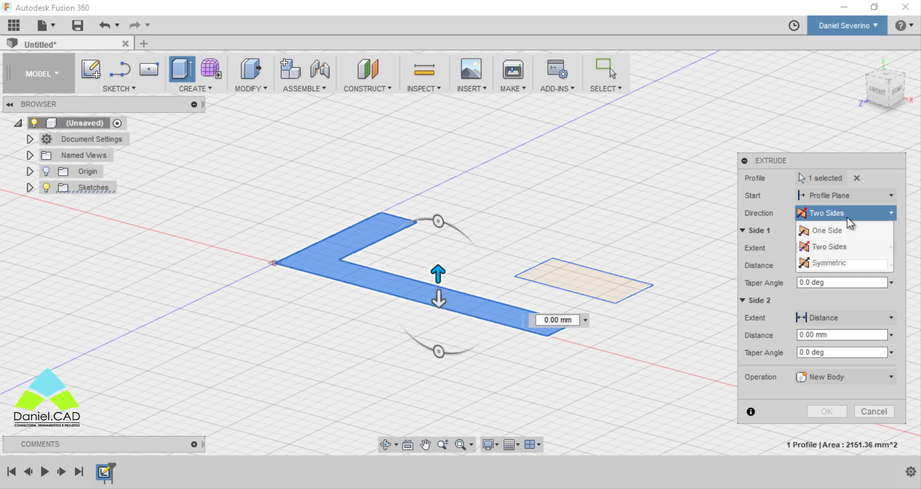
click(831, 263)
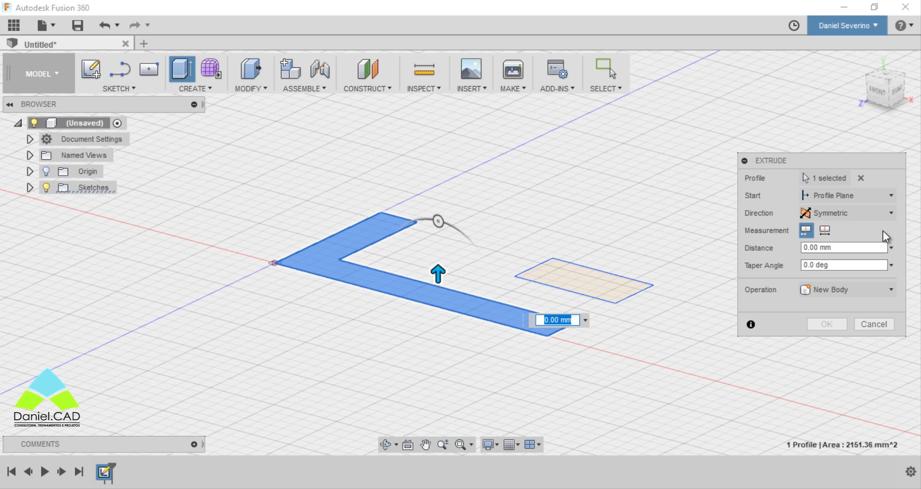
click(857, 235)
click(856, 215)
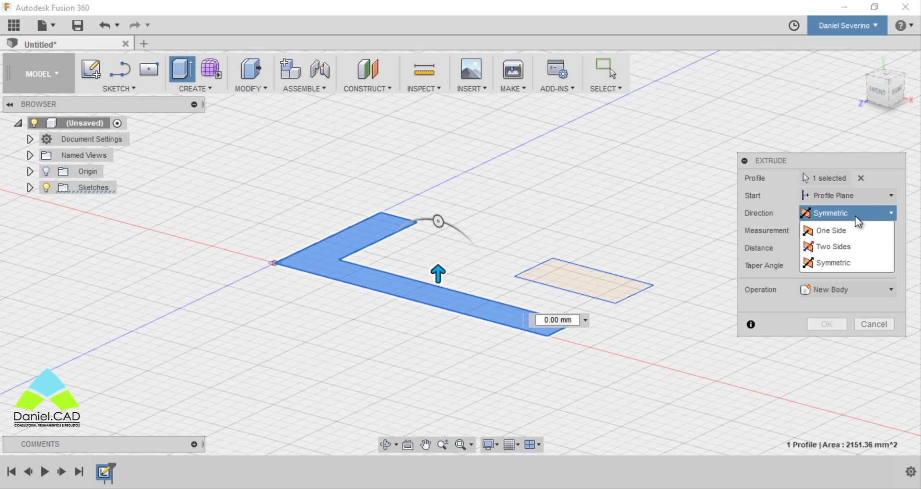
click(843, 228)
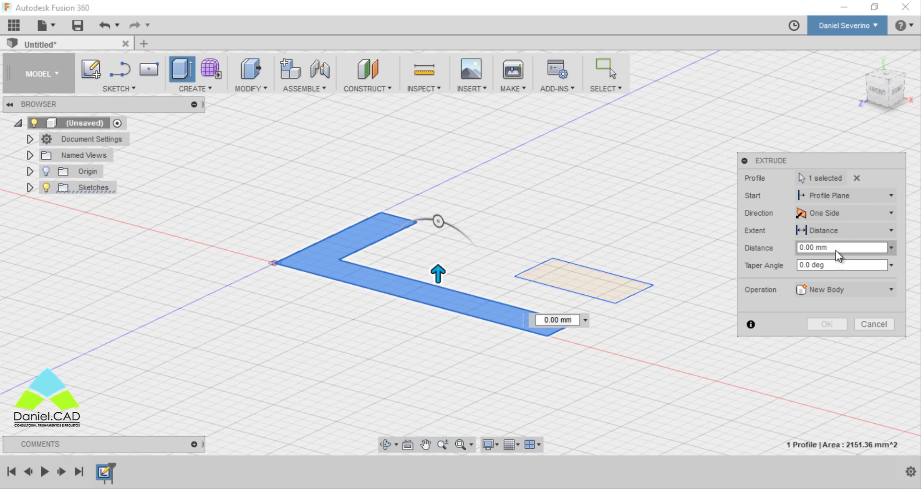
Step: Set the L-shaped profile's extrusion distance to 30 mm and inspect the solid preview from another angle
double_click(836, 248)
triple_click(835, 249)
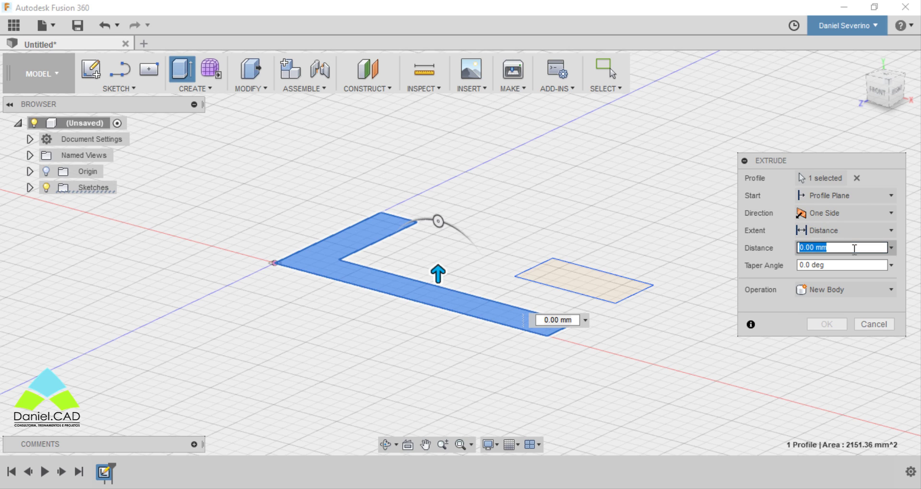
text(30)
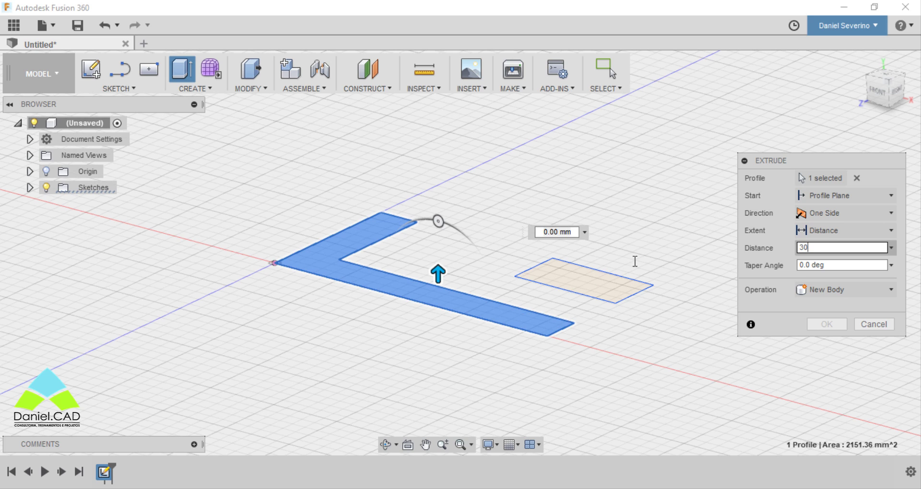
shift+middle_drag(660, 261, 554, 306)
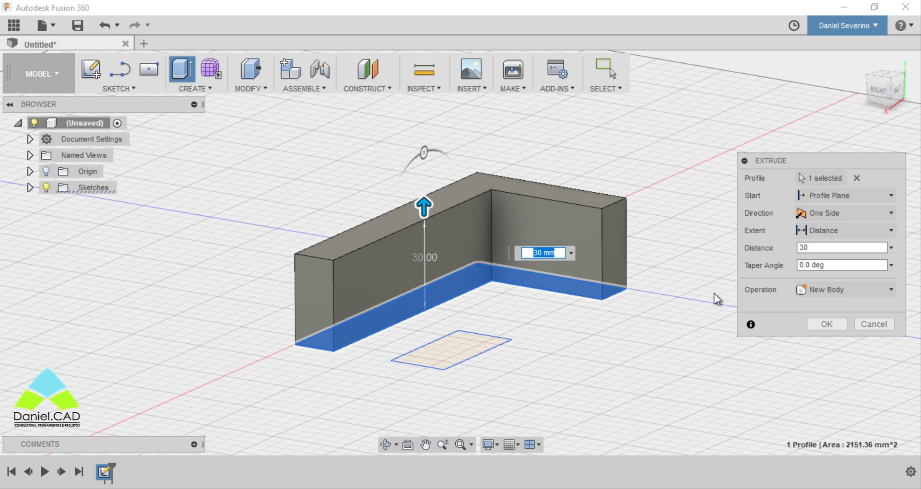
Step: Switch the extrusion direction to Two Sides and try Side 2 distances of 20 mm and 15 mm
click(821, 216)
click(816, 229)
click(794, 212)
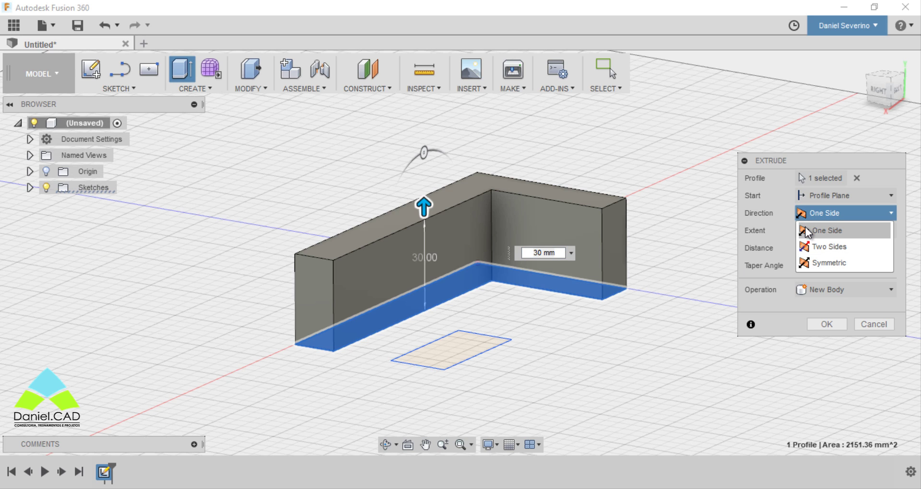
click(816, 245)
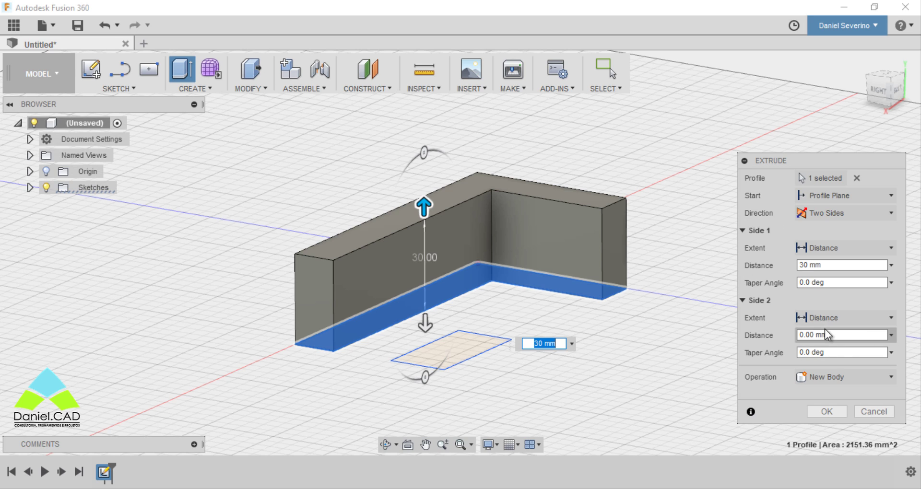
drag(859, 335, 782, 334)
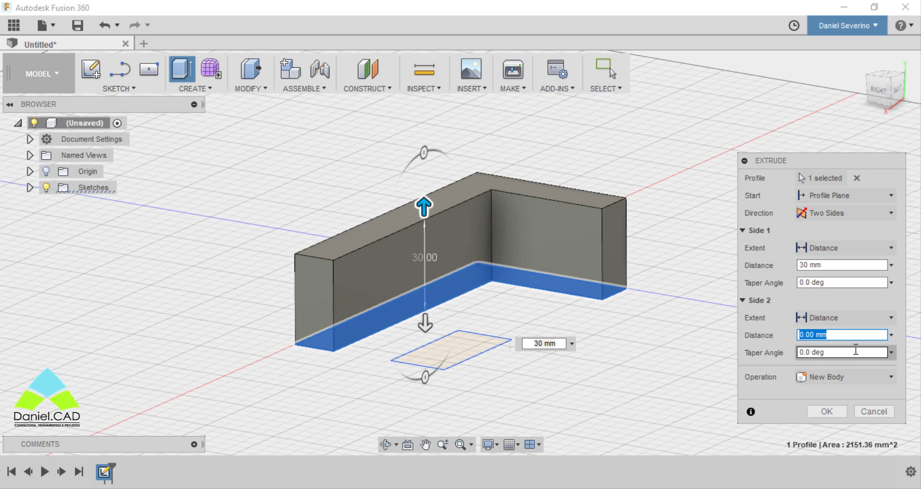
text(20)
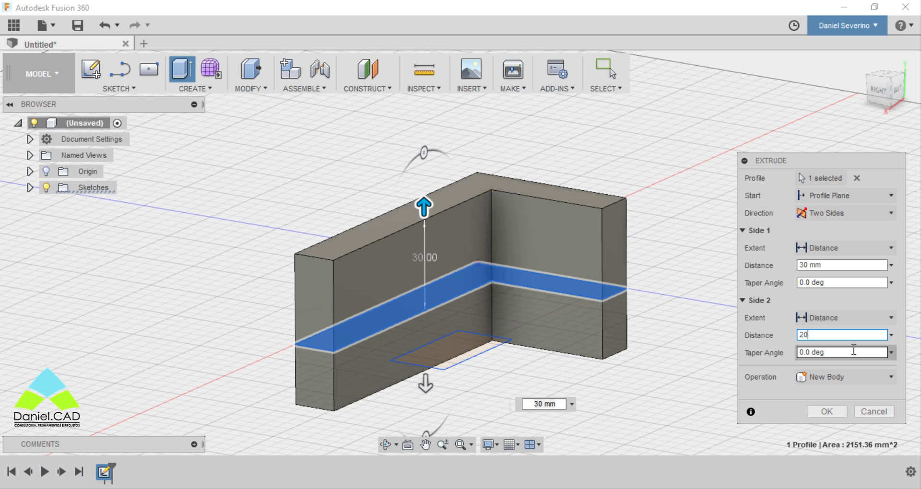
double_click(819, 339)
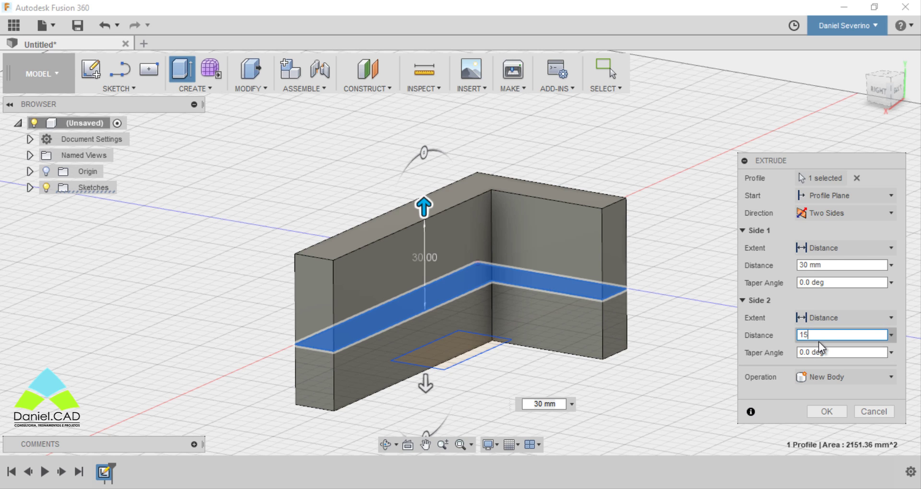
text(15)
key(Return)
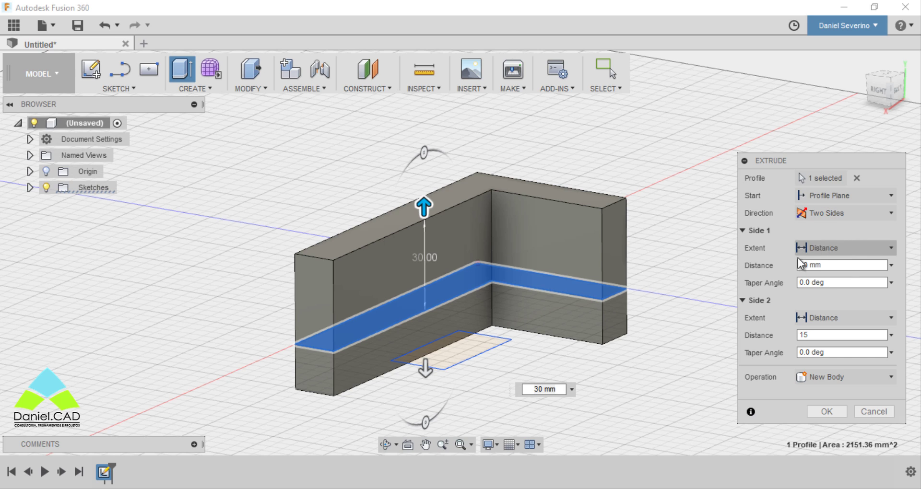
click(830, 252)
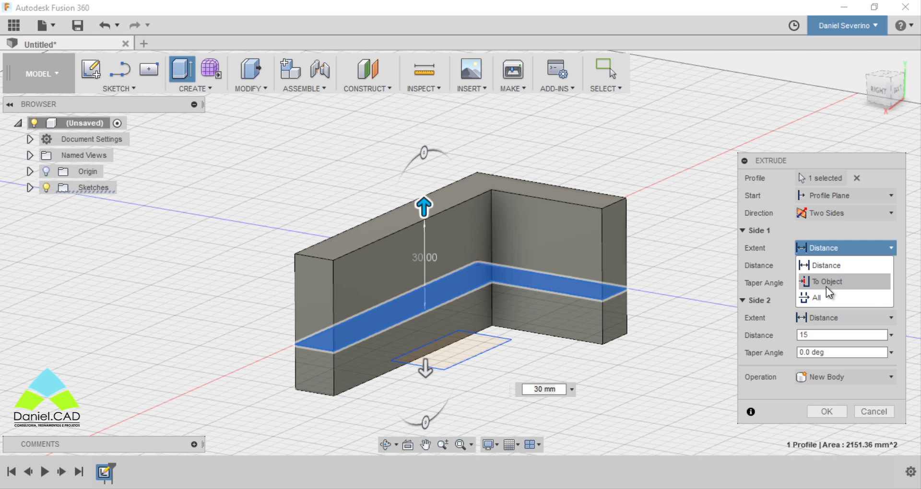
click(830, 233)
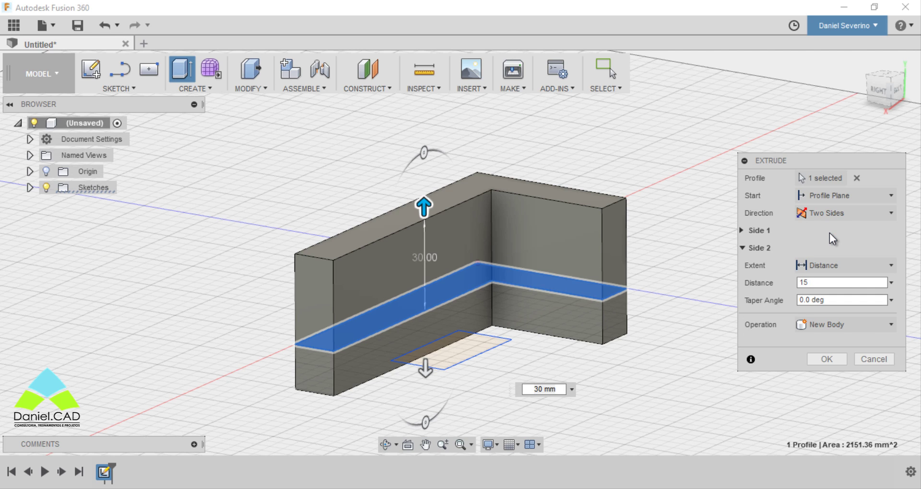
click(743, 231)
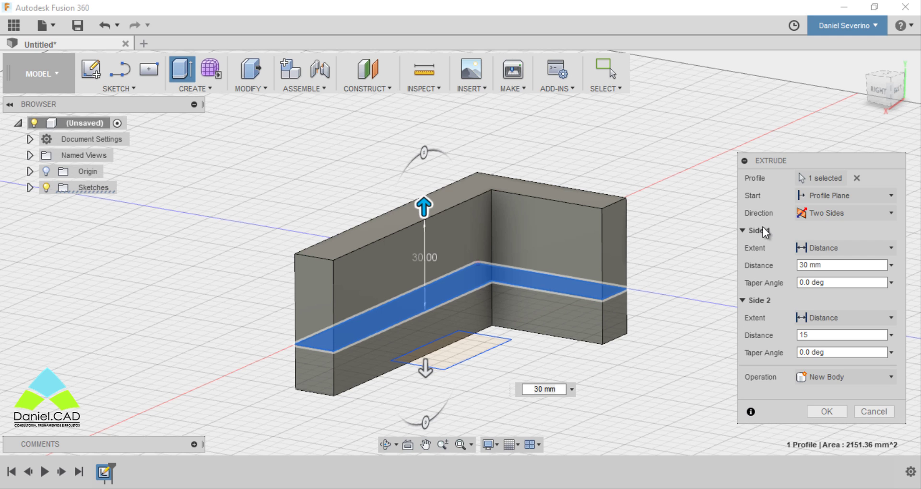
Step: Try a Symmetric extrusion measured by half length and by whole length, and return the direction to One Side
click(823, 216)
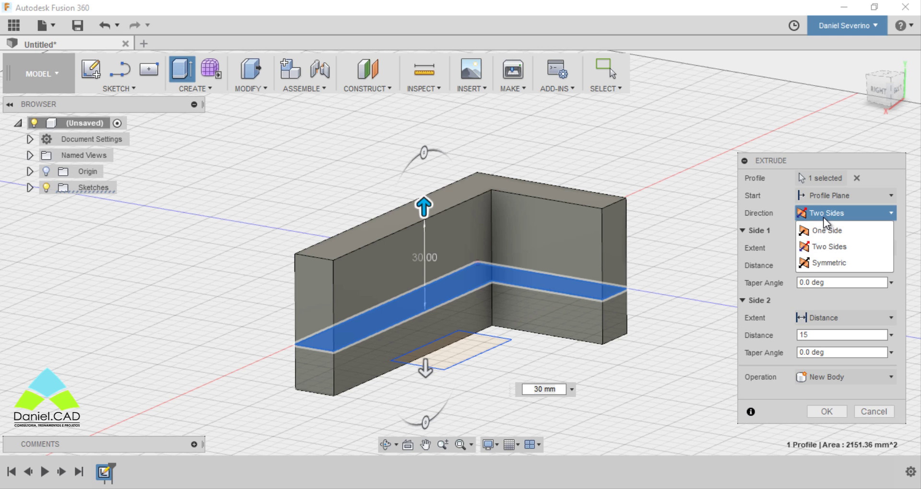
click(824, 262)
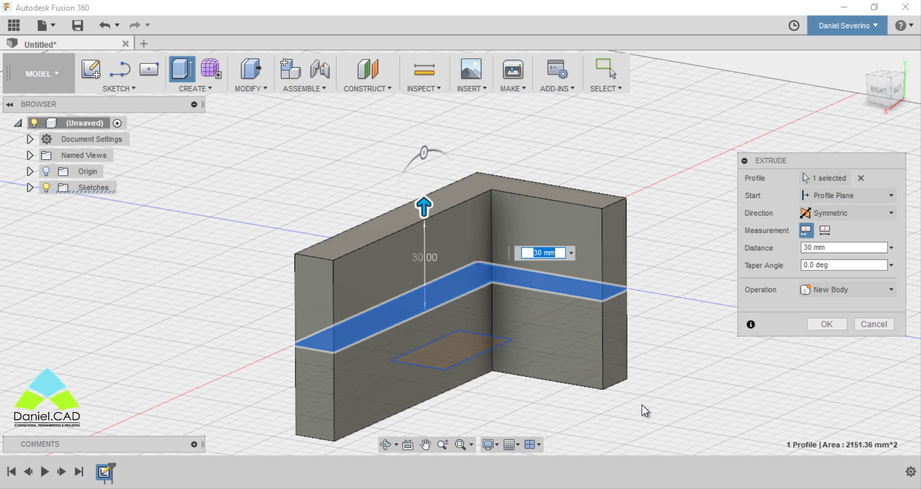
click(827, 228)
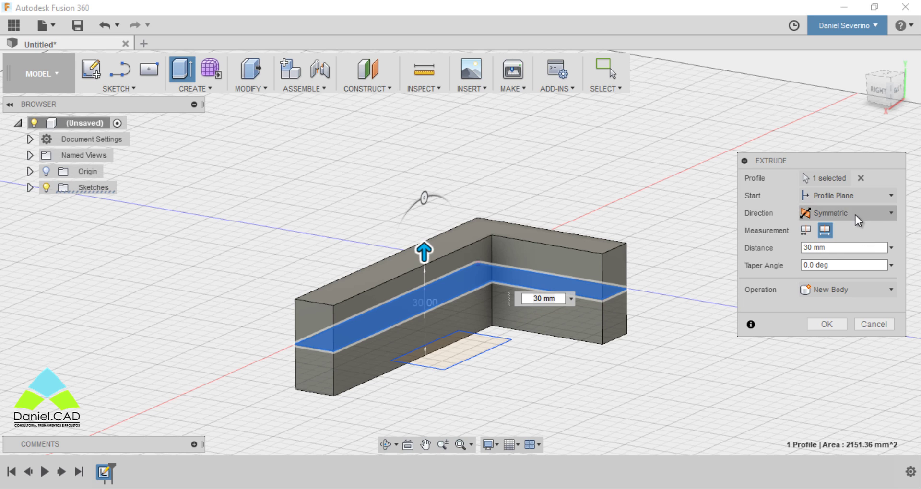
click(855, 215)
click(840, 229)
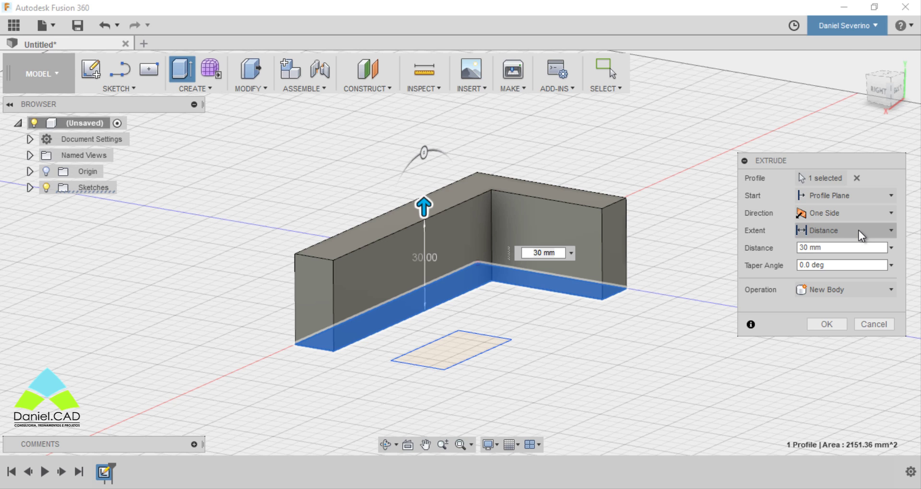
Step: Try a 1-degree taper angle on the L-shaped extrusion and change it to 5 degrees
click(856, 264)
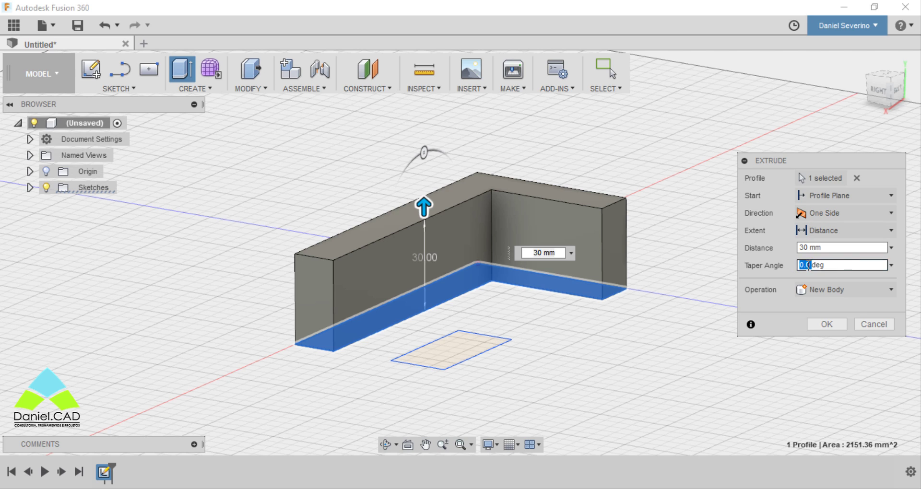
drag(855, 264, 779, 263)
text(1)
click(830, 247)
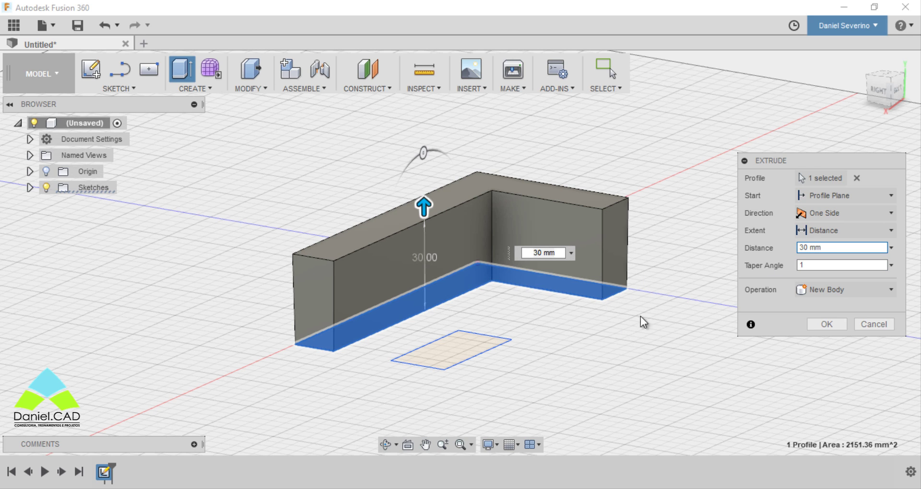
drag(816, 265, 788, 267)
text(5)
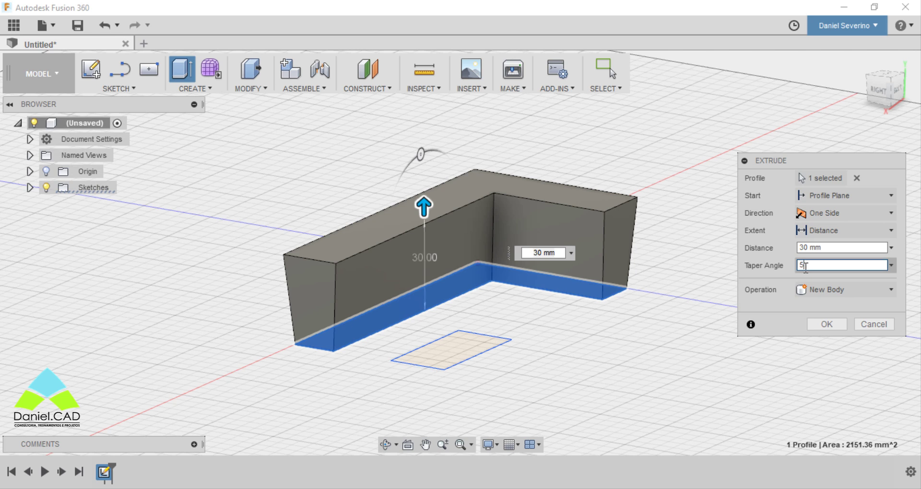
Step: Try a -2 degree taper angle on the L-shaped extrusion and reset the taper to 0
drag(810, 265, 727, 351)
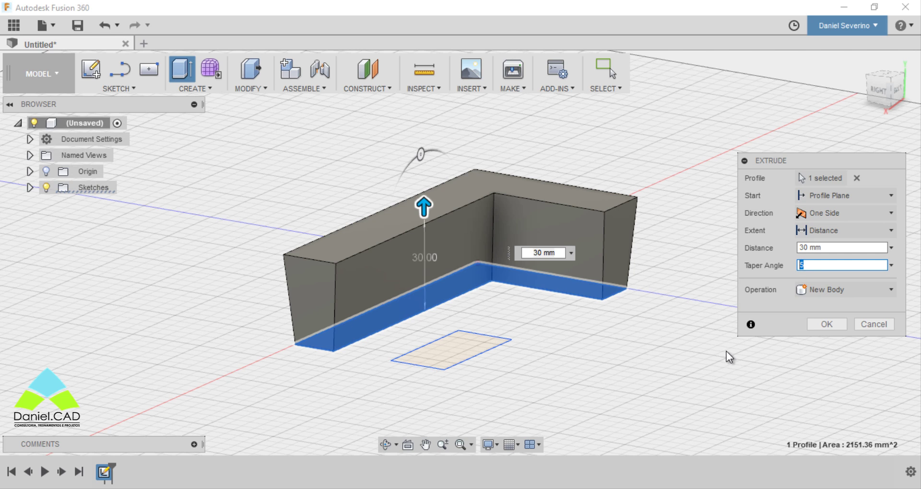
text(-2)
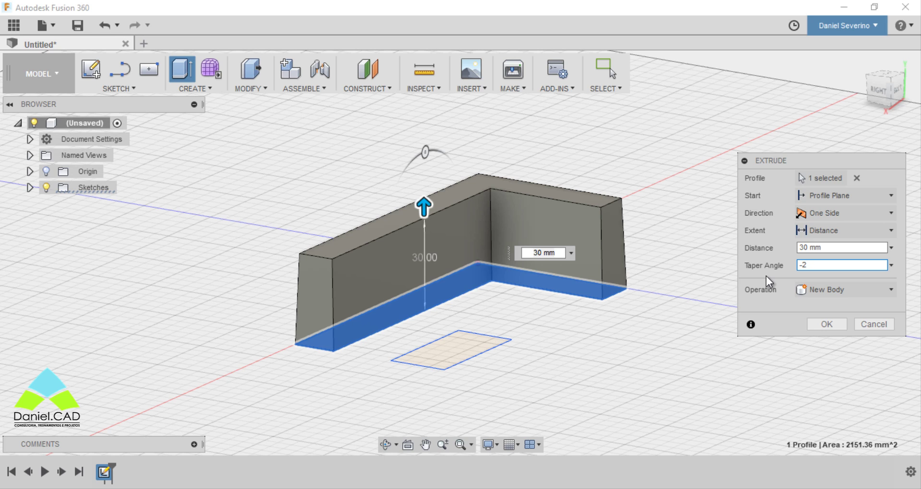
key(BackSpace)
key(BackSpace)
text(0)
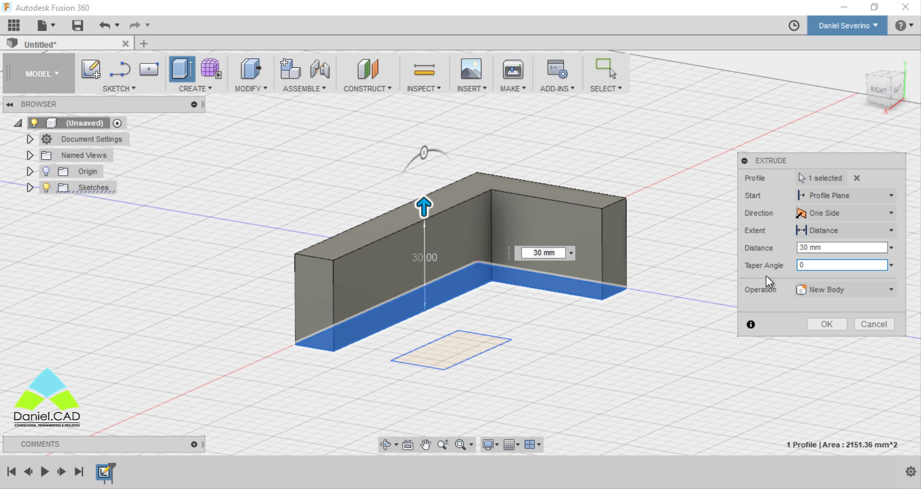
click(770, 308)
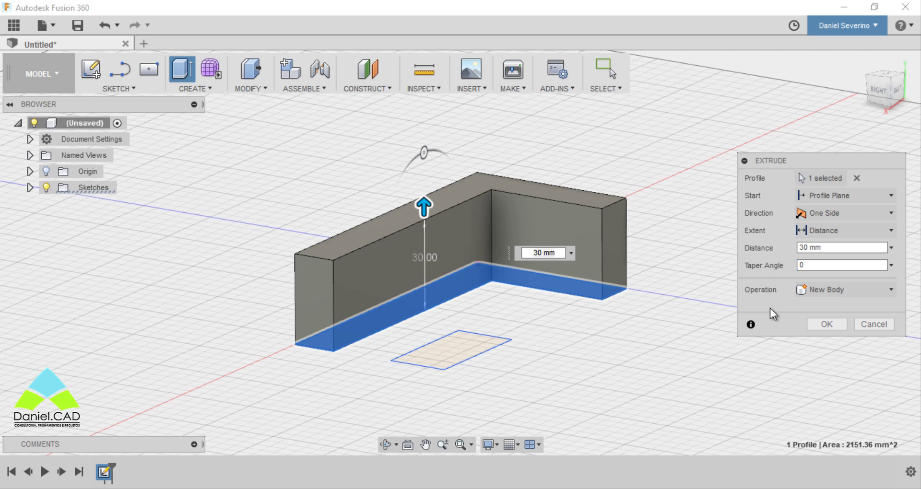
Step: Review the available operation types and complete the L-shaped extrusion as a New Body
click(837, 287)
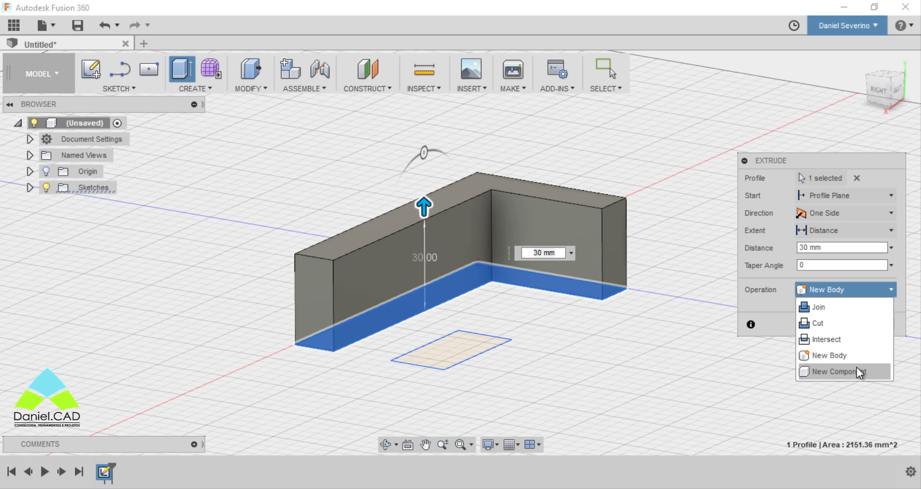
click(756, 301)
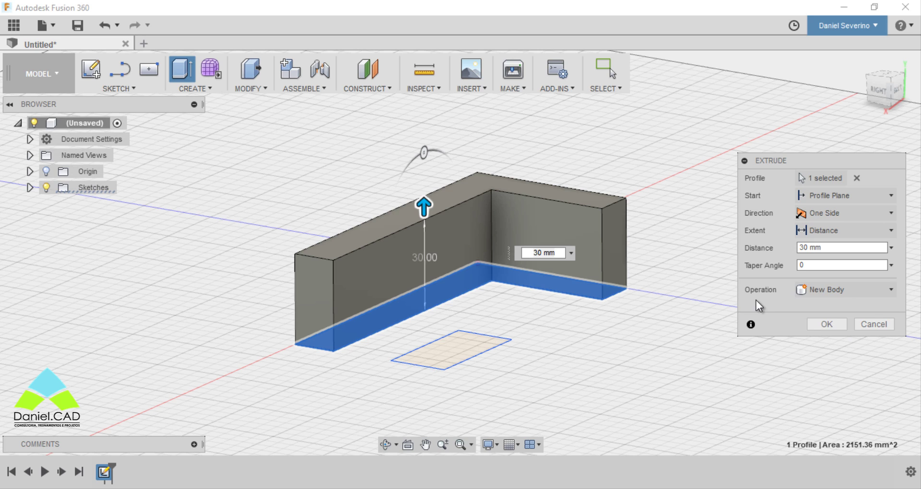
click(828, 325)
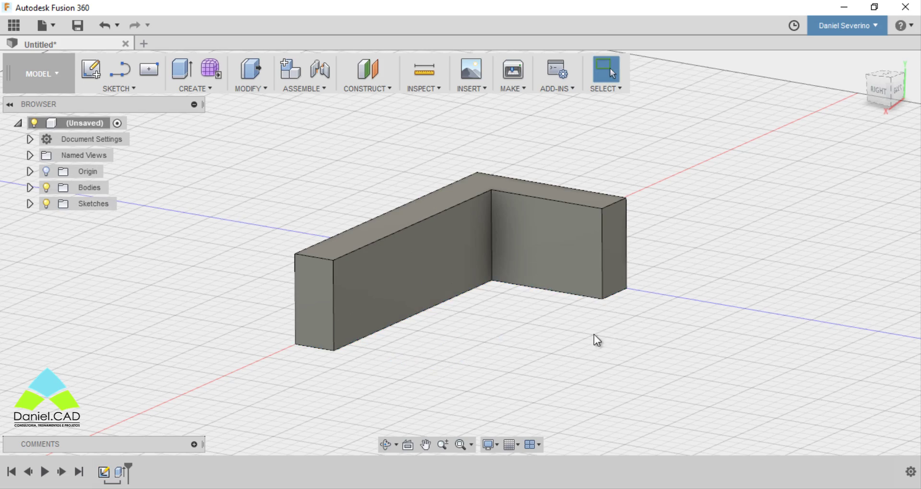
Step: Reopen the L-shaped extrusion feature for editing from one of the body's faces, review its settings and close it
shift+middle_drag(594, 336, 642, 370)
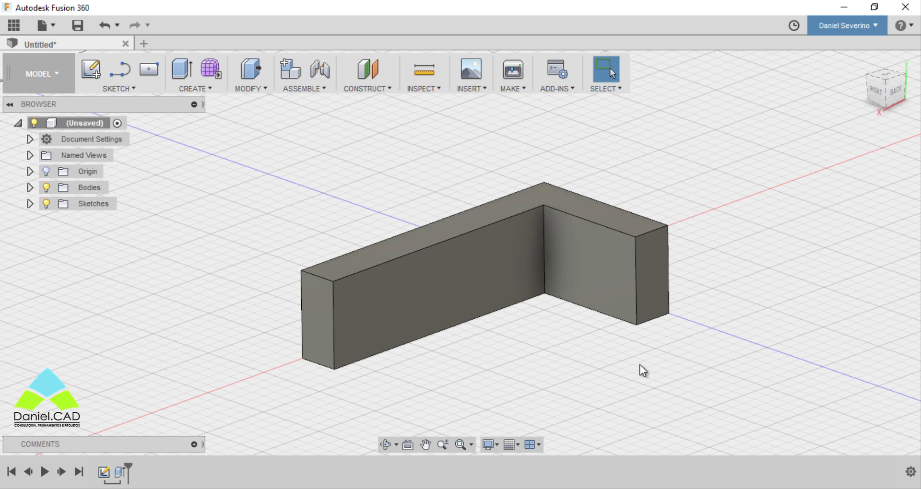
click(486, 260)
right_click(485, 260)
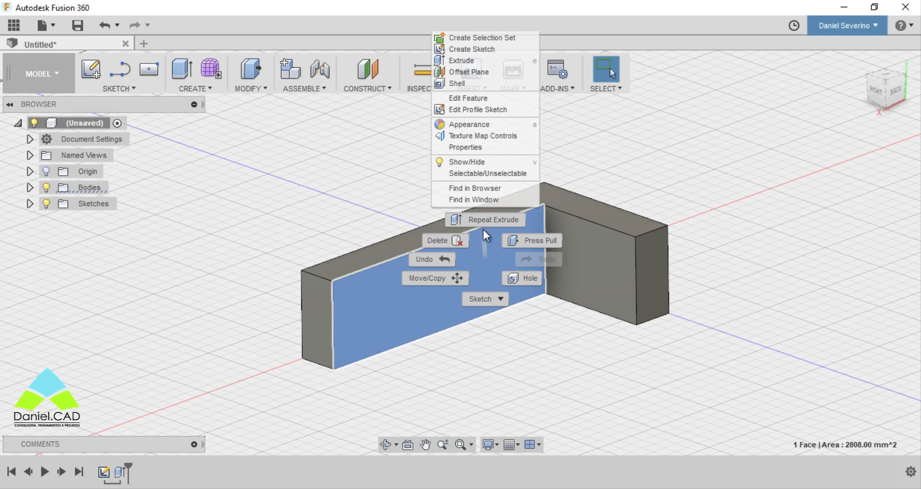
click(492, 101)
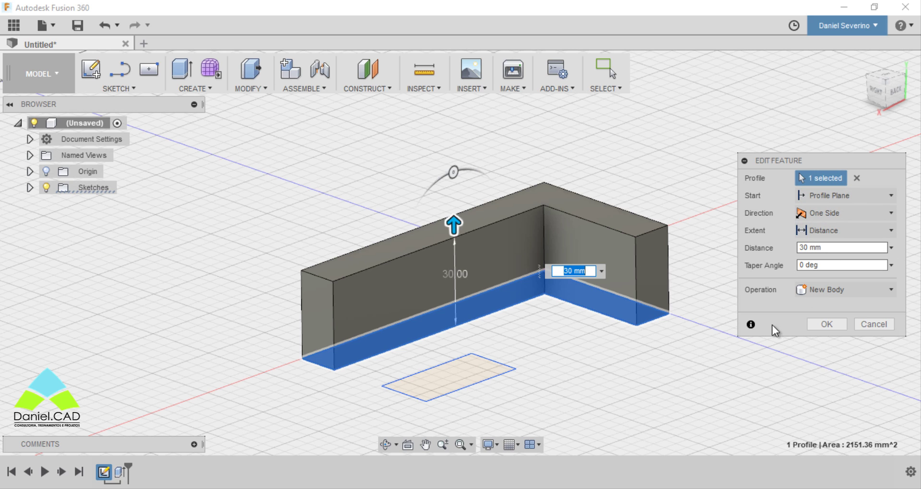
click(823, 325)
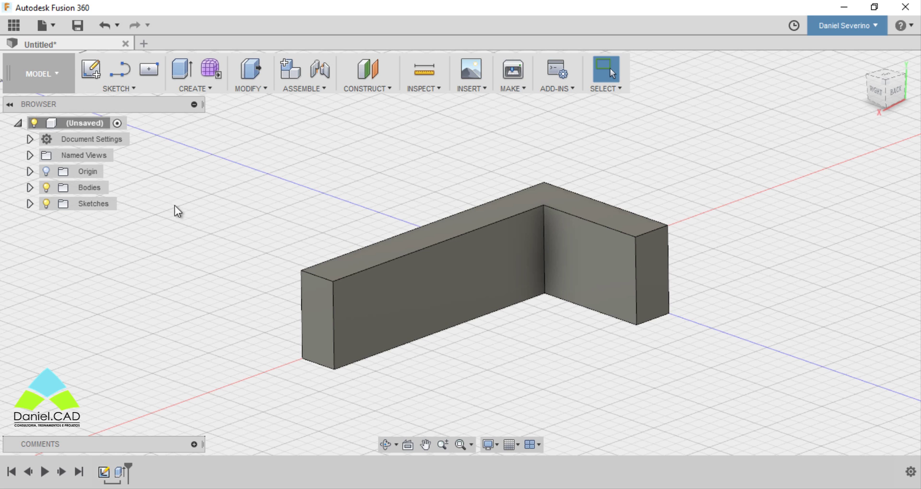
Step: Create a sketch on the long arm's inner face and draw a circle of about 196 mm² in area near its free end
click(91, 73)
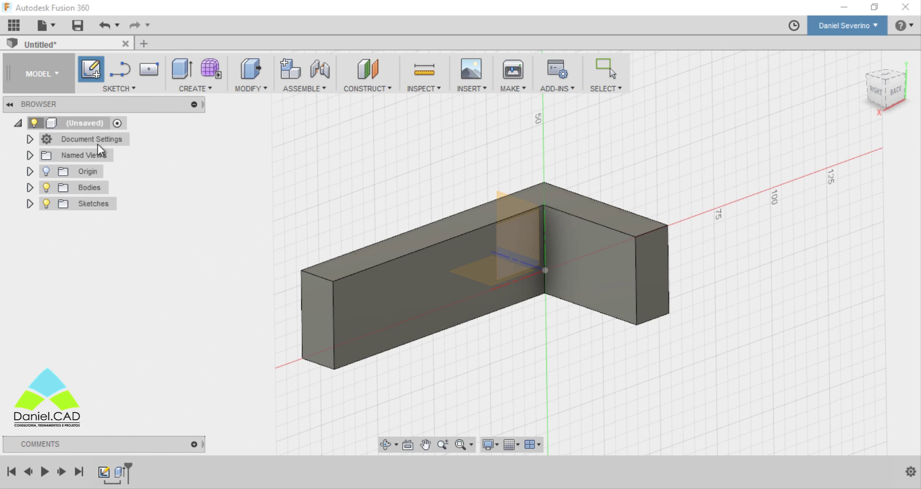
click(407, 291)
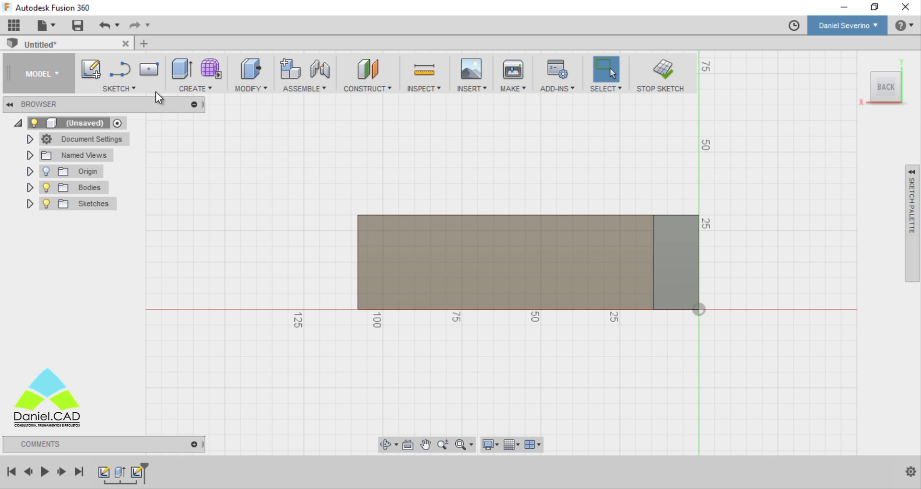
click(127, 90)
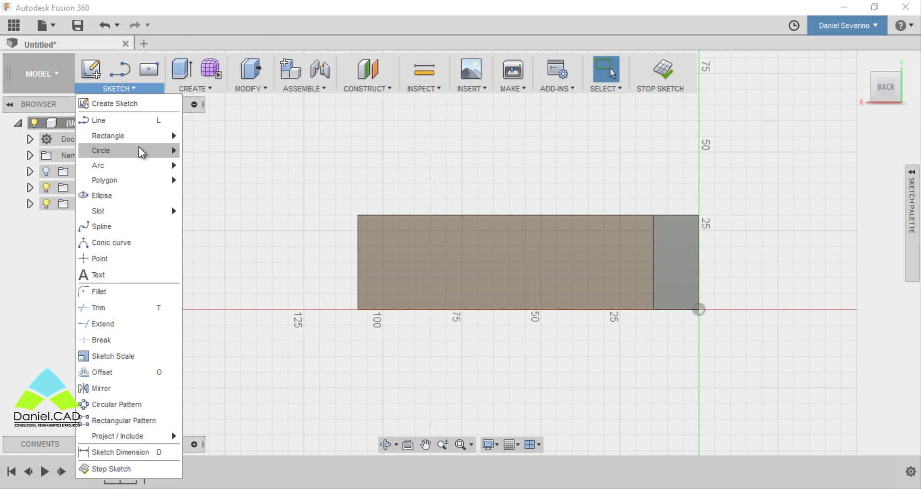
mouse_move(140, 149)
click(207, 168)
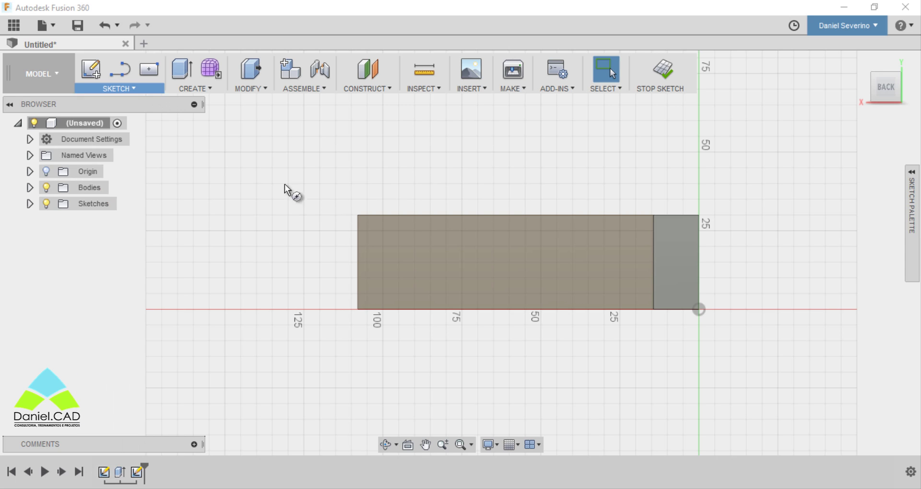
click(430, 262)
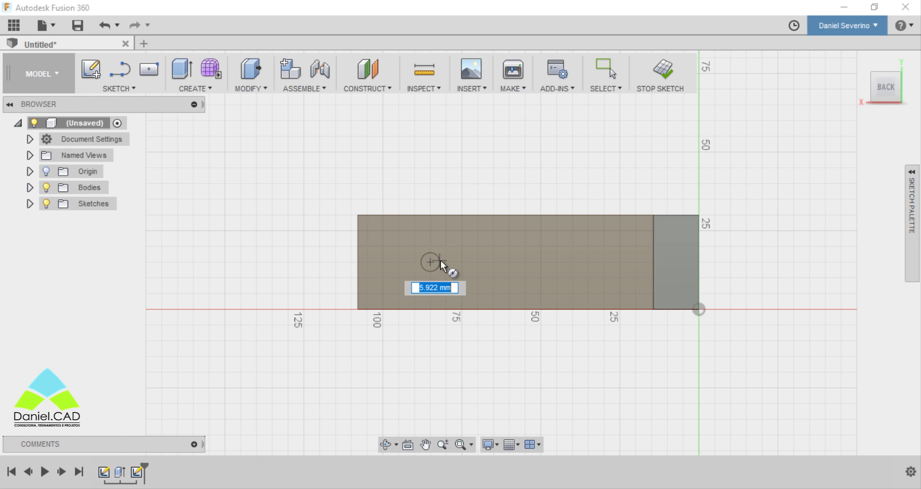
click(456, 263)
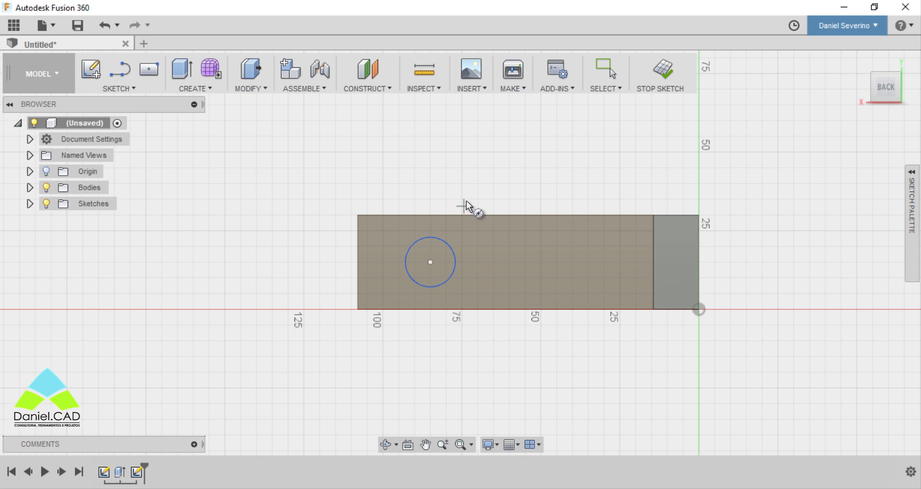
key(Escape)
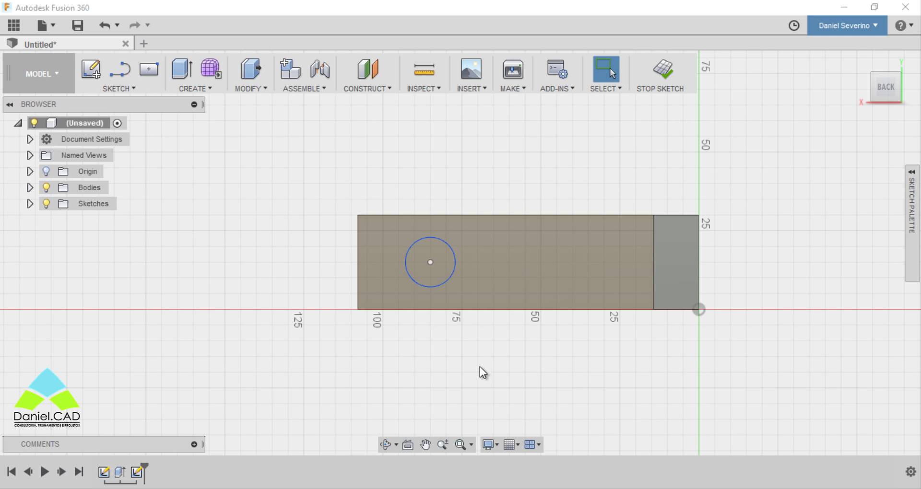
Step: Start an extrusion of the circle profile on the long arm and set its distance to 30 mm
shift+middle_drag(480, 367, 533, 300)
scroll(478, 362, up, 3)
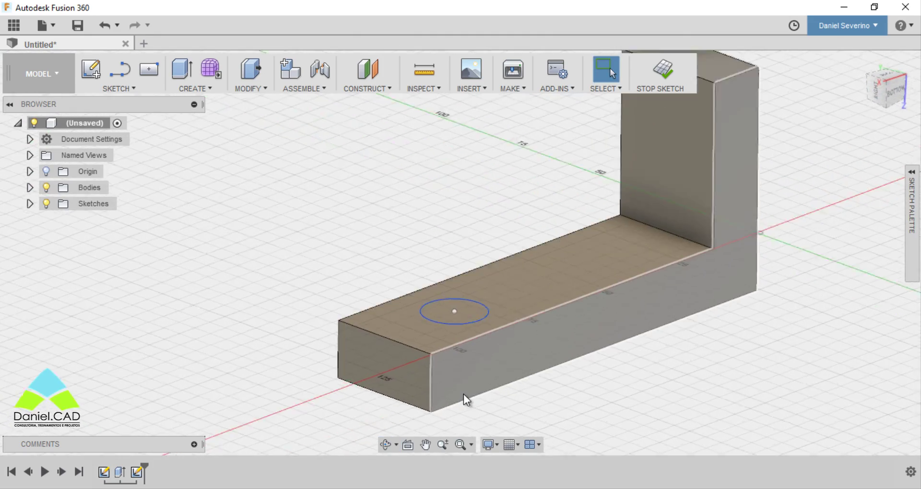
scroll(464, 394, up, 5)
click(181, 81)
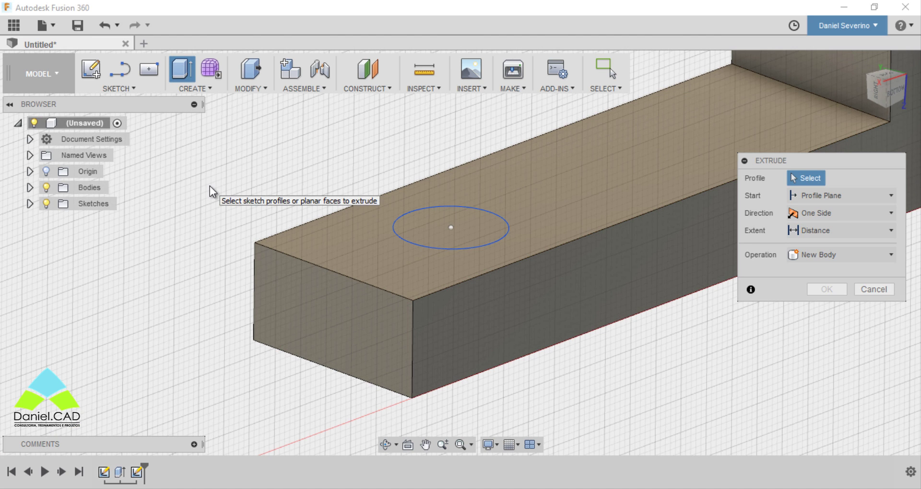
click(467, 231)
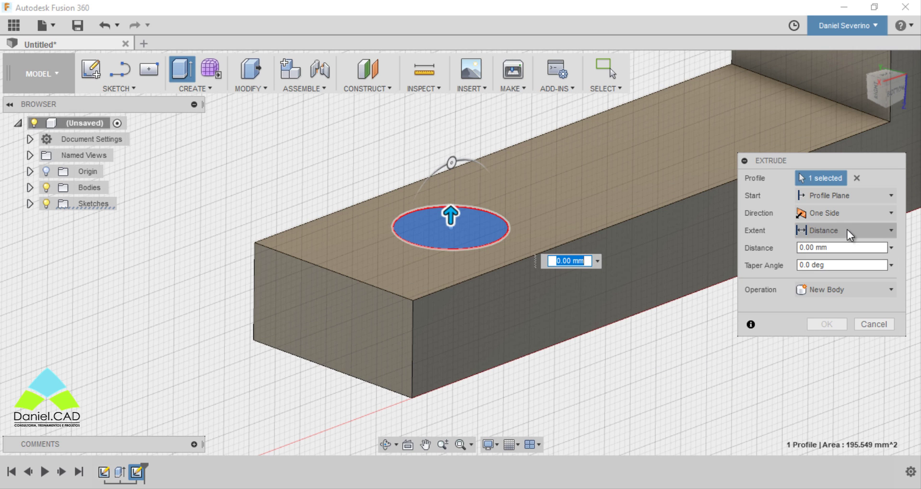
click(836, 250)
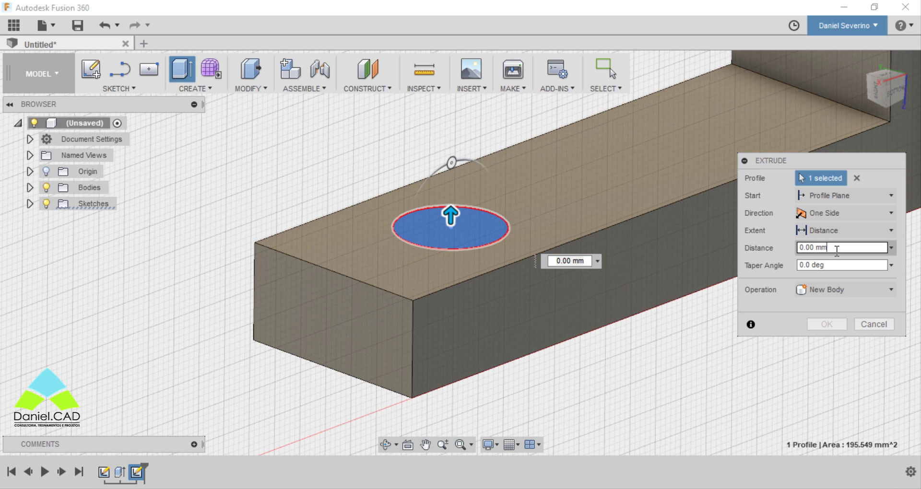
drag(837, 250, 797, 251)
text(30)
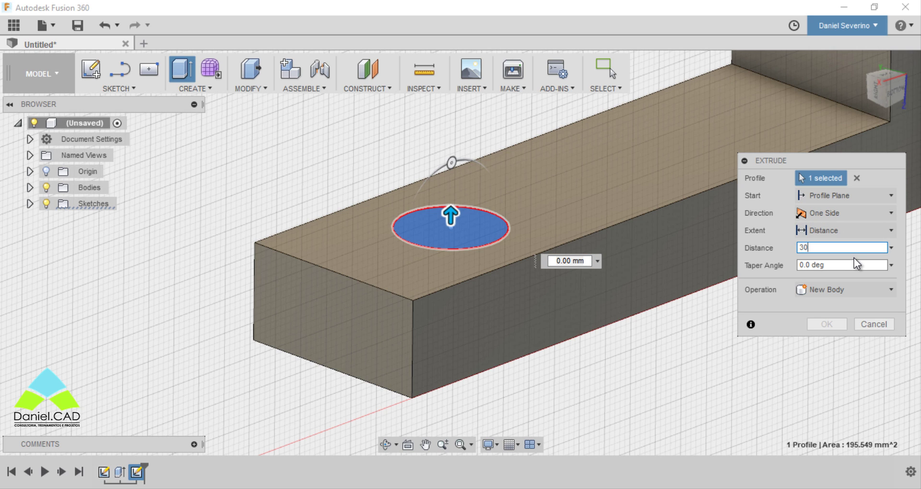
key(Return)
shift+middle_drag(552, 251, 542, 309)
scroll(654, 350, up, 2)
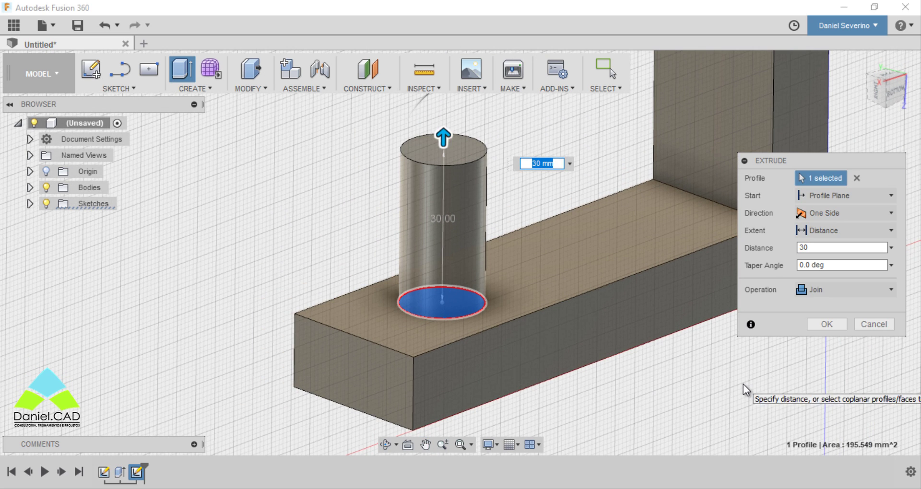
Step: Change the circle extrusion's operation to Cut and try a distance of -30 mm
click(818, 296)
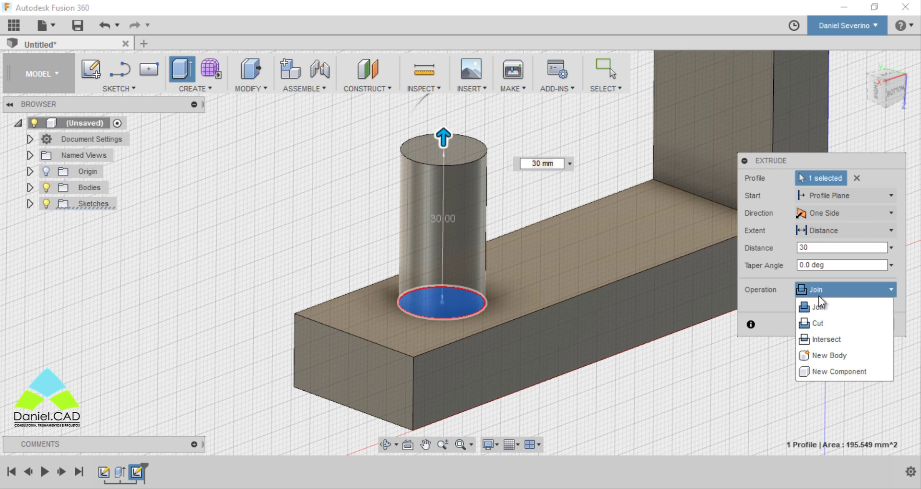
click(831, 324)
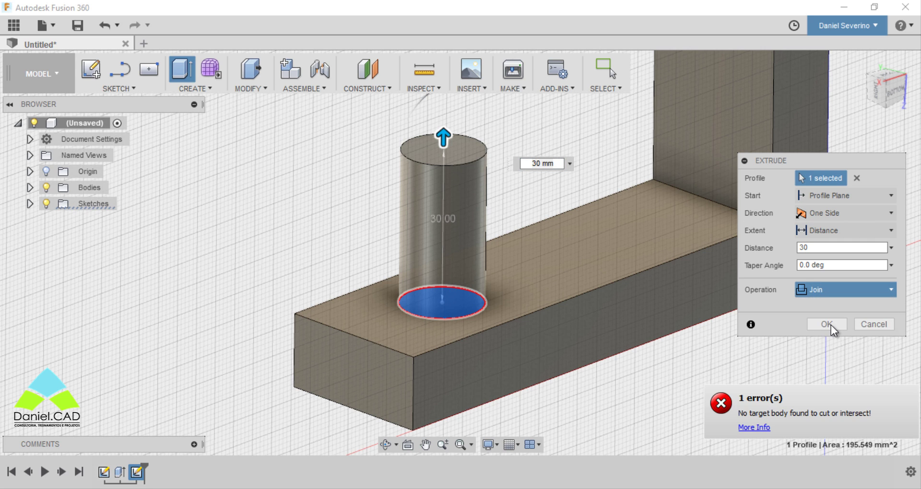
middle_drag(651, 349, 654, 312)
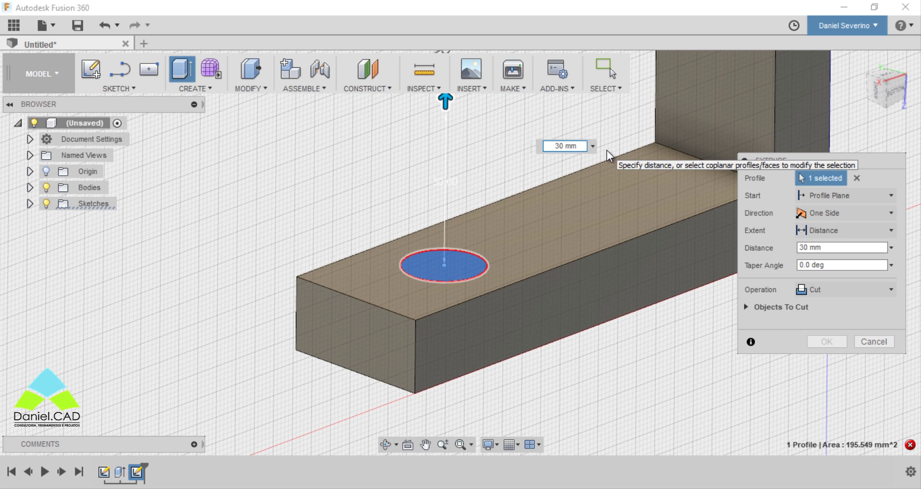
text(-)
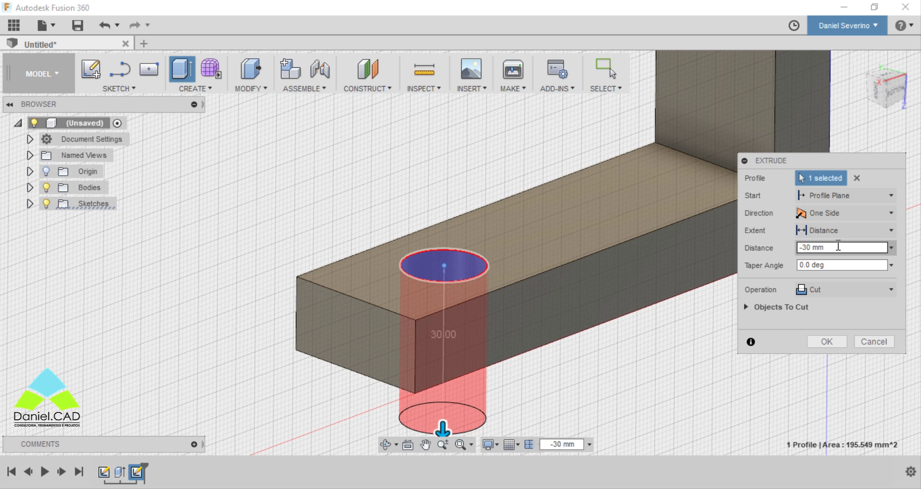
key(Delete)
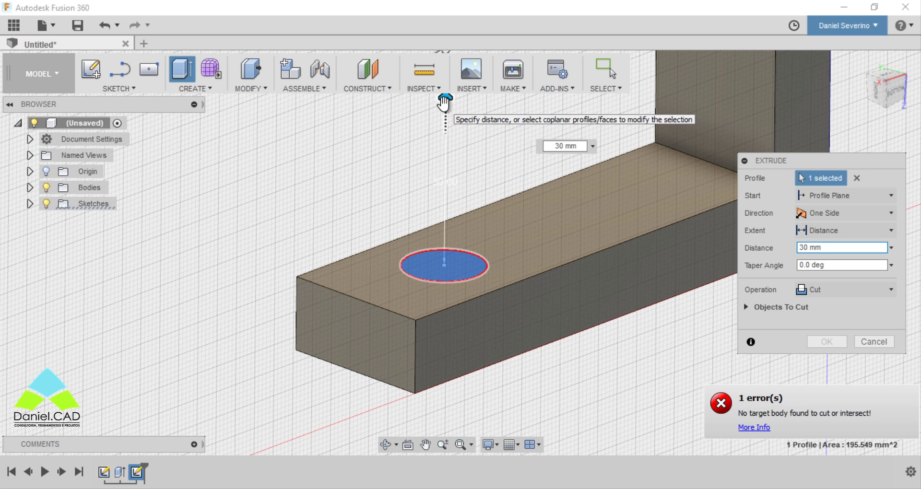
Step: Pull the circular cut through the long arm to a distance of -24 mm and inspect the preview
middle_drag(508, 157, 494, 190)
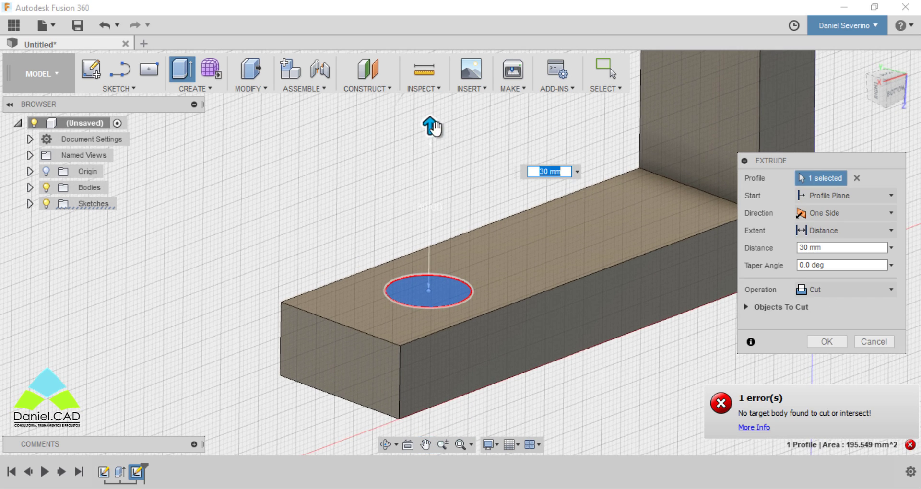
drag(431, 125, 426, 422)
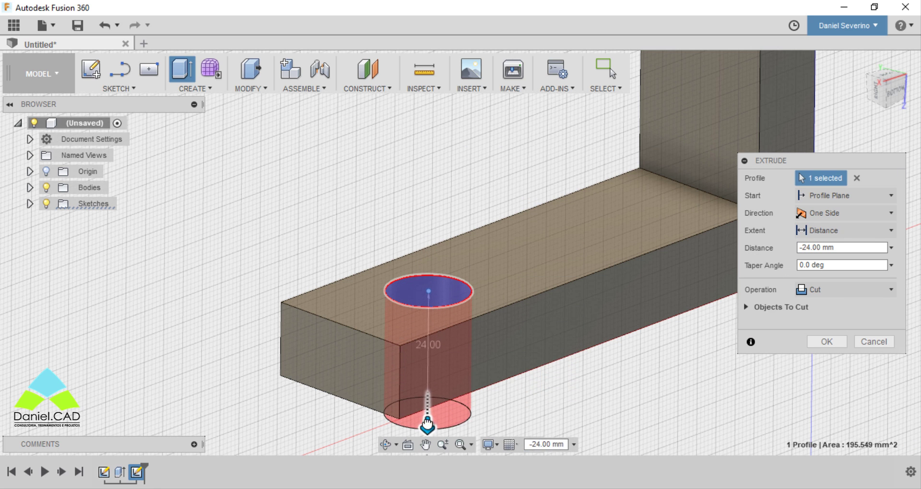
shift+middle_drag(553, 334, 717, 222)
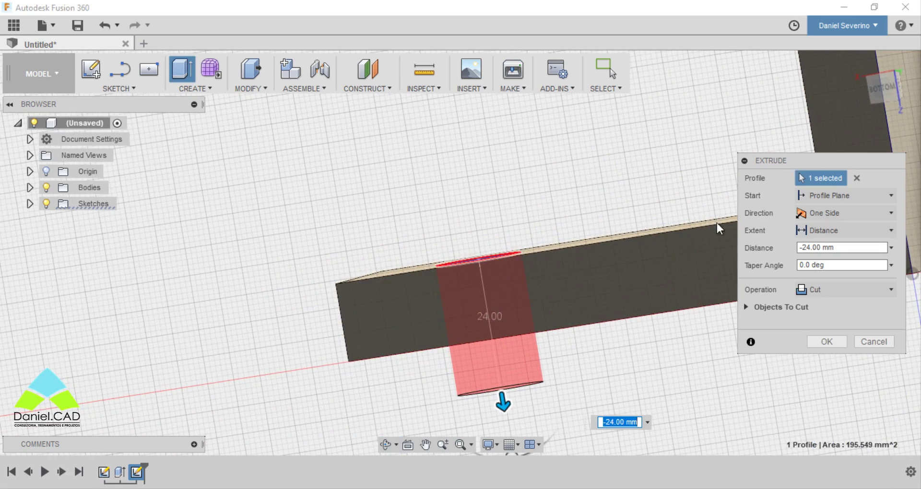
Step: Set the circular cut's extent to To Object, end it at the long arm's opposite outer face, and confirm the cut
click(886, 88)
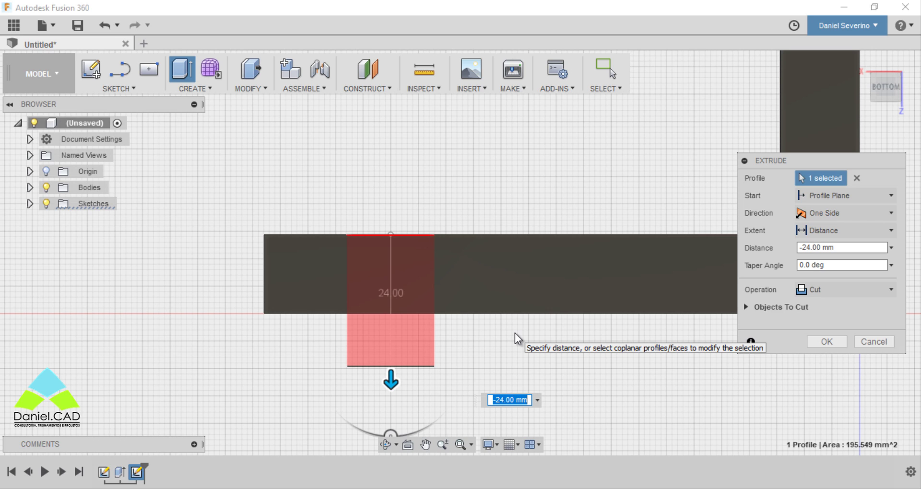
click(823, 231)
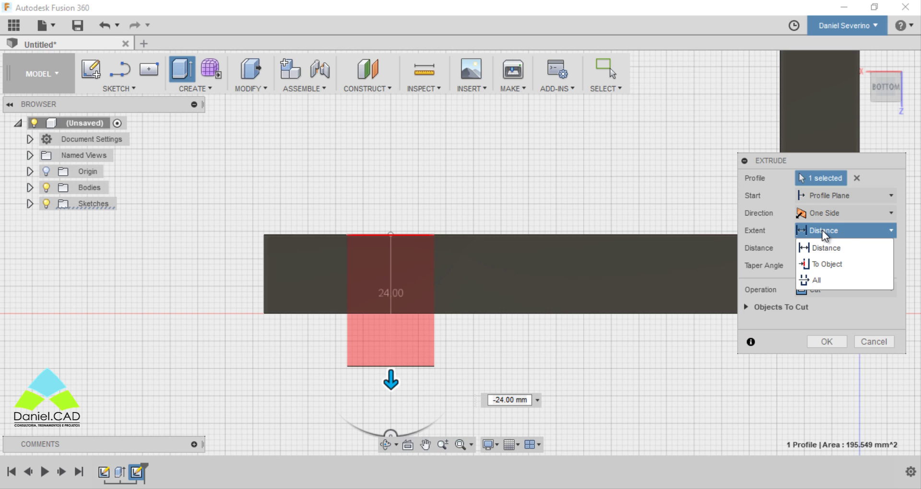
click(832, 265)
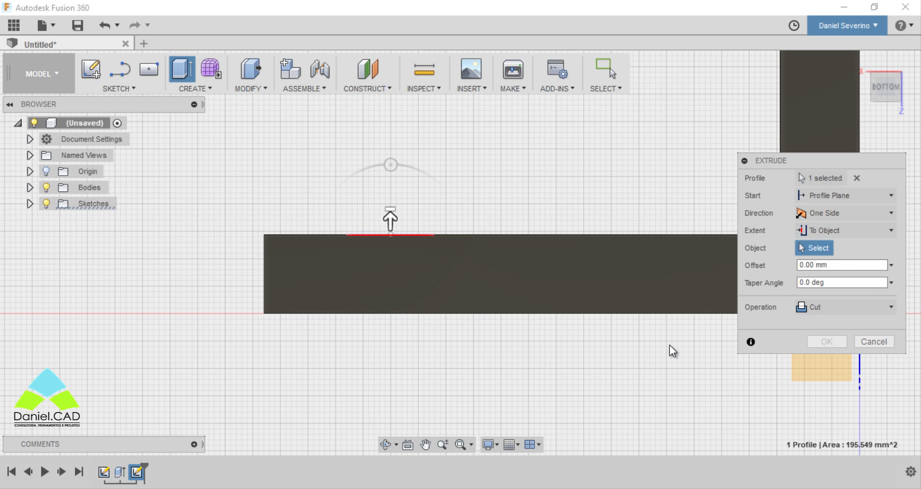
shift+middle_drag(670, 349, 544, 309)
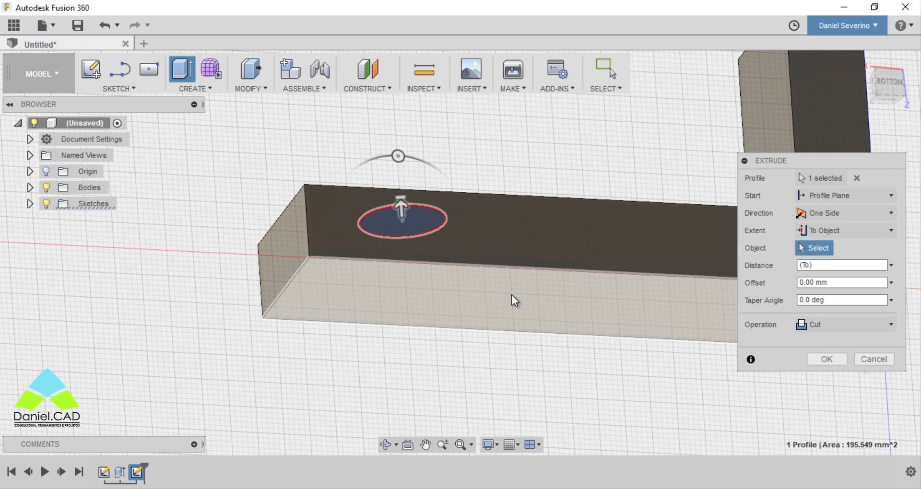
click(489, 294)
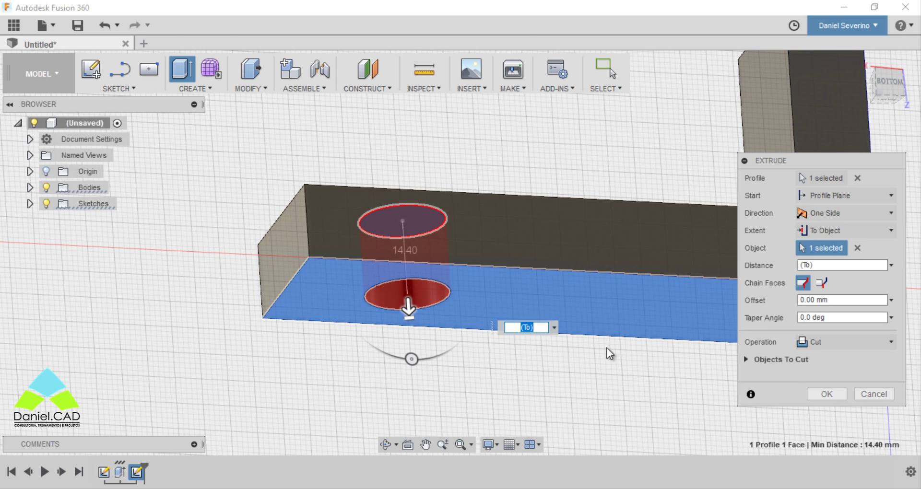
shift+middle_drag(606, 347, 616, 390)
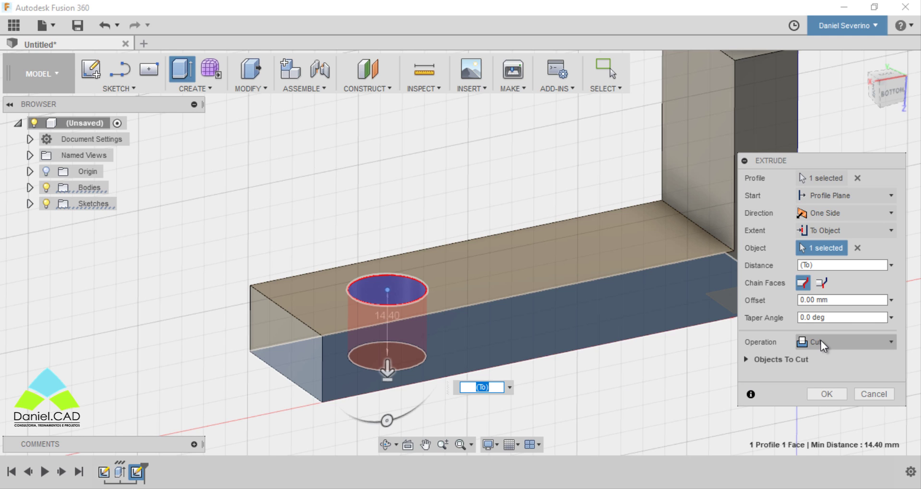
click(825, 395)
mouse_move(551, 338)
shift+middle_down()
mouse_move(551, 329)
mouse_move(548, 374)
mouse_move(549, 341)
mouse_move(557, 344)
shift+middle_up()
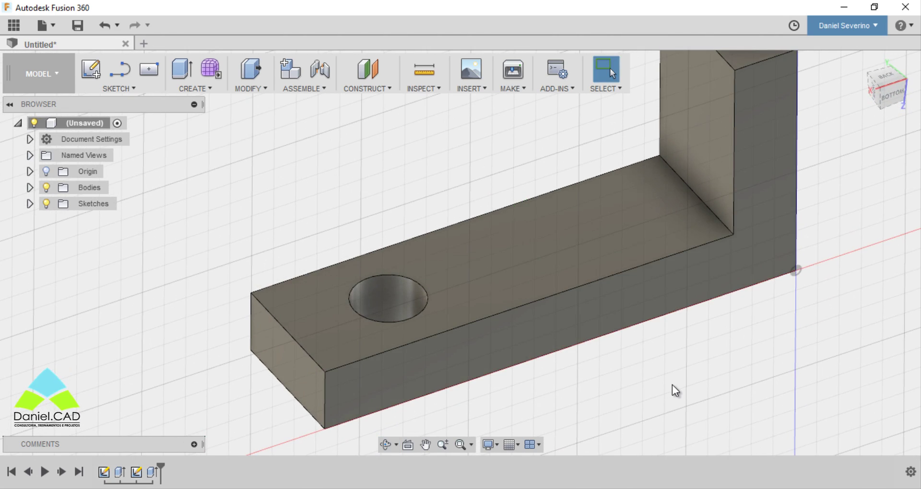
Step: Undo the circular cut and restart the circle's extrusion with the operation set to Intersect
key(ctrl+z)
mouse_move(672, 385)
shift+middle_down()
mouse_move(710, 289)
mouse_move(714, 321)
mouse_move(712, 304)
mouse_move(691, 336)
mouse_move(695, 325)
mouse_move(708, 331)
shift+middle_up()
key(e)
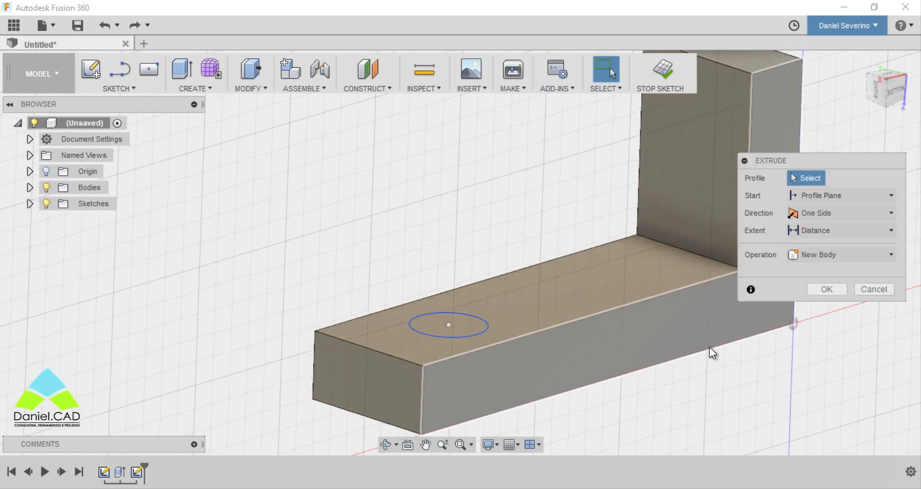
mouse_move(685, 380)
shift+middle_down()
mouse_move(679, 367)
mouse_move(661, 370)
mouse_move(679, 366)
shift+middle_up()
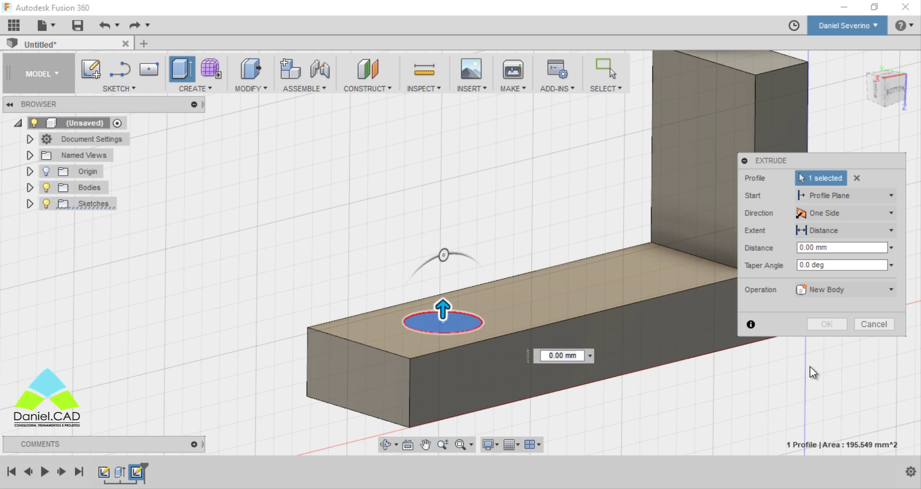
click(825, 292)
click(821, 332)
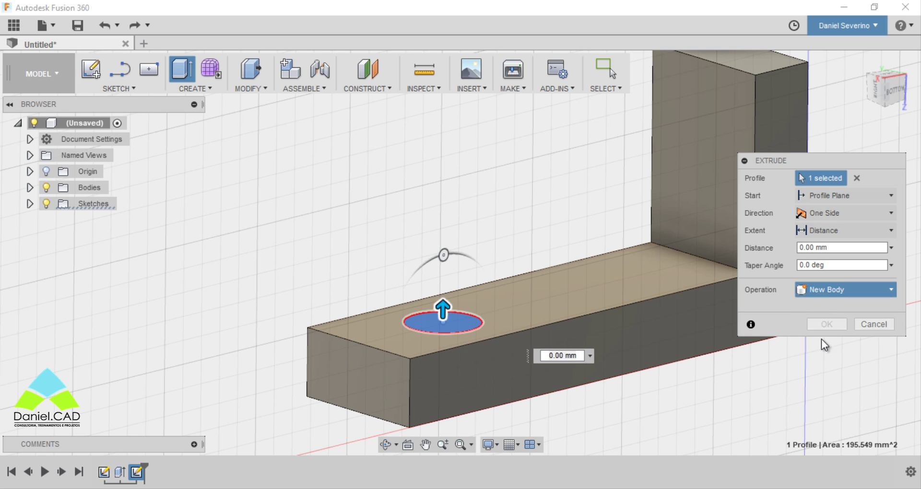
Step: Pull the intersecting extrusion through the long arm to a distance of -25 mm and confirm it
drag(442, 311, 441, 416)
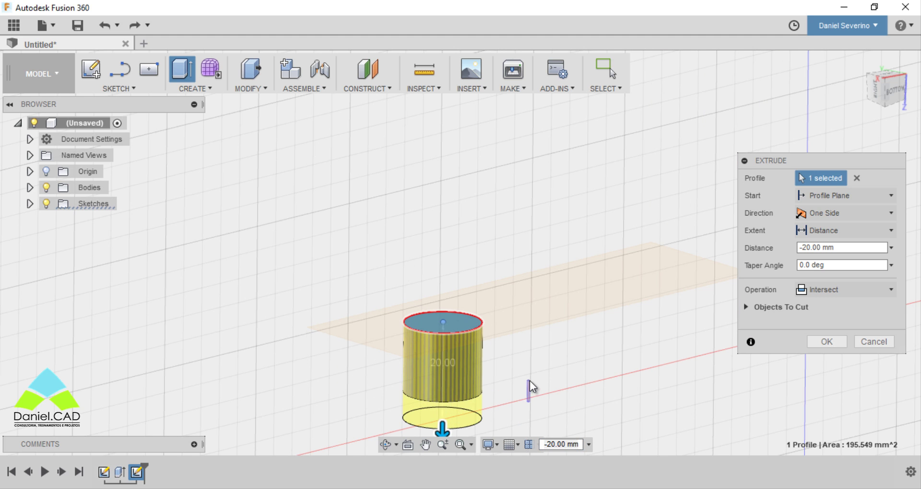
middle_drag(531, 386, 541, 325)
drag(456, 378, 459, 400)
scroll(485, 386, up, 5)
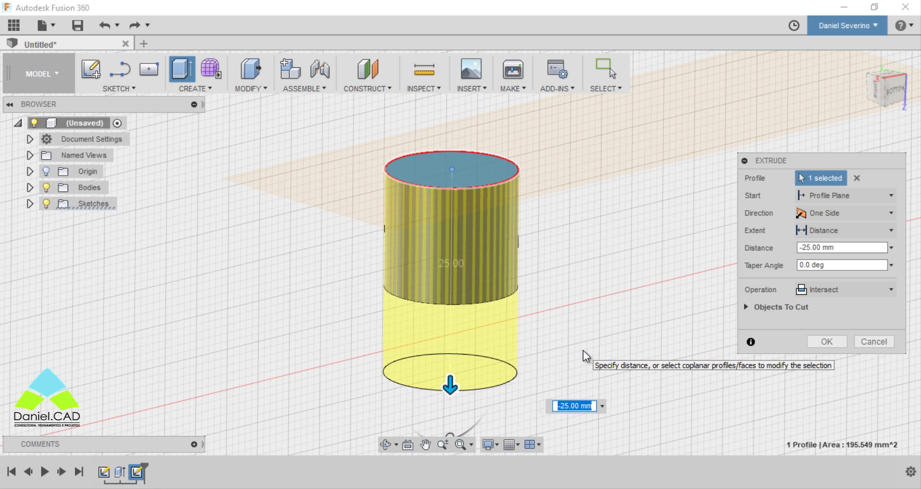
scroll(583, 350, down, 2)
scroll(421, 310, down, 1)
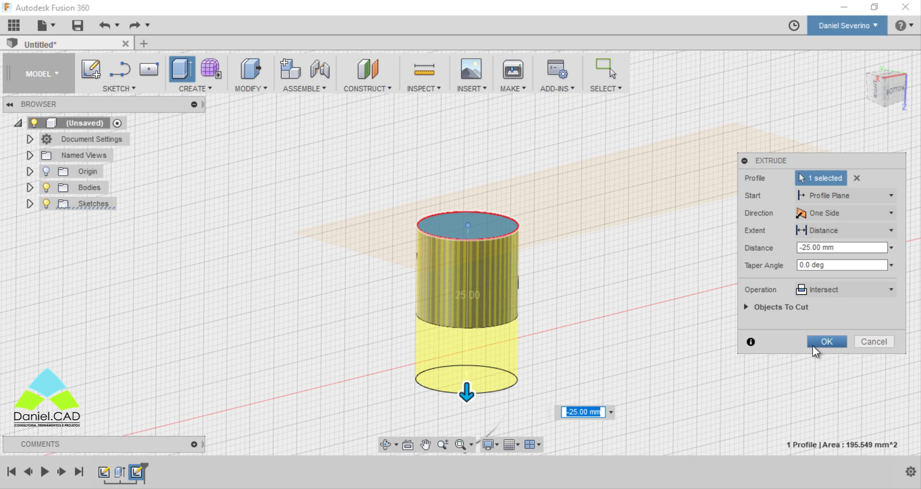
click(827, 341)
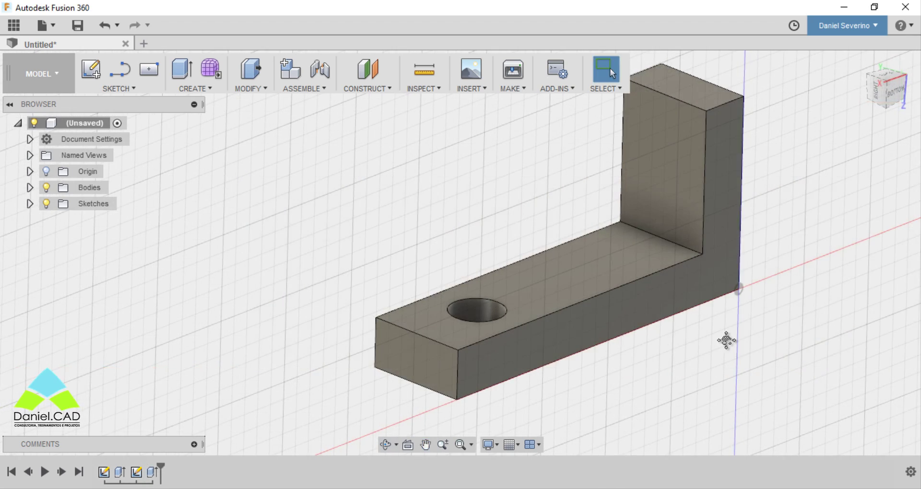
Step: Sketch a center rectangle of about 450 mm² in area on the short arm's inner face
mouse_move(726, 340)
middle_down()
mouse_move(706, 366)
mouse_move(732, 365)
middle_up()
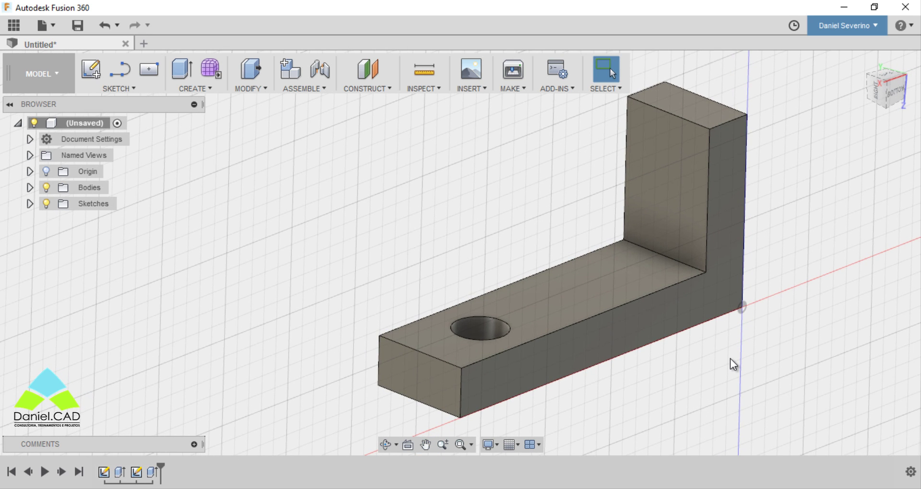
click(154, 70)
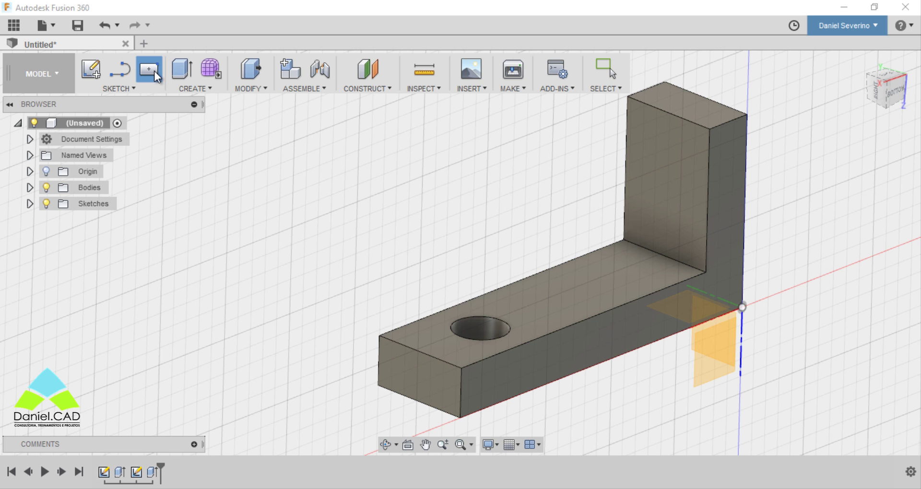
click(672, 154)
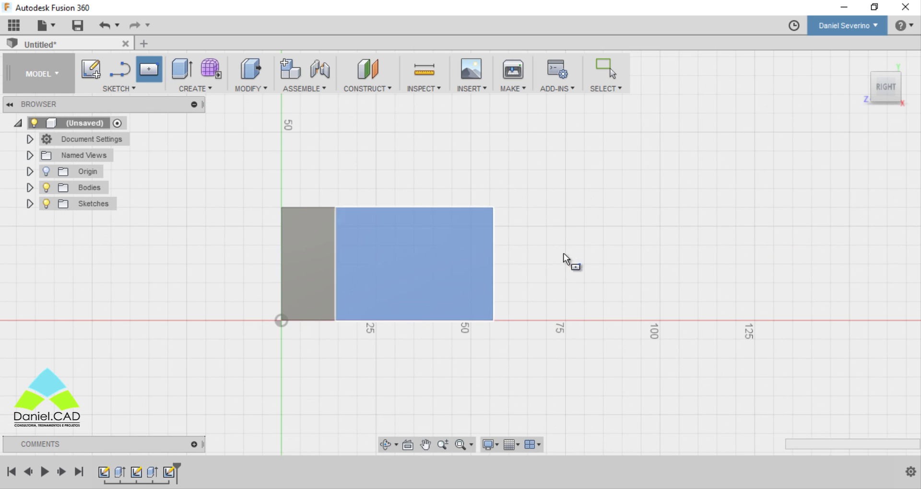
click(372, 233)
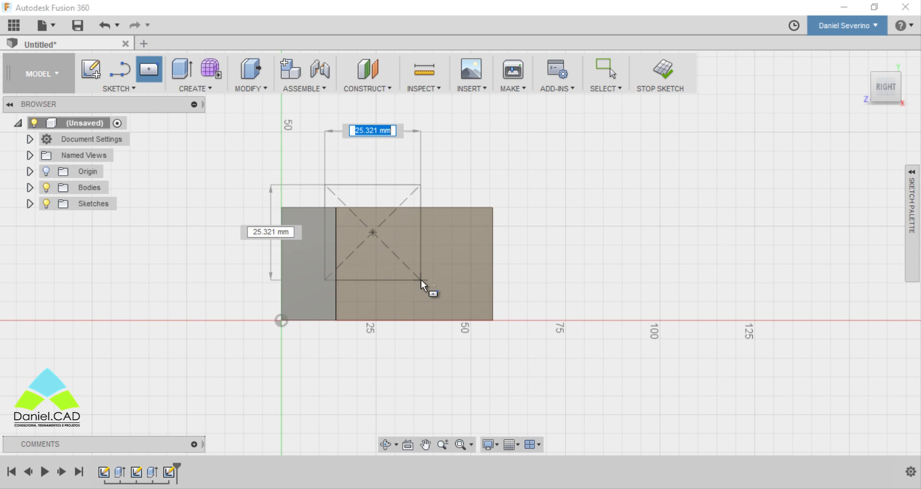
key(Escape)
click(156, 71)
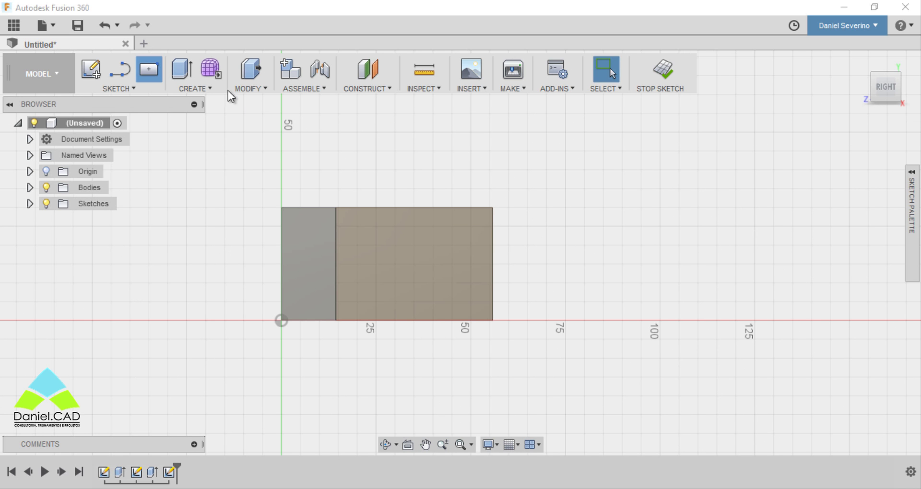
click(414, 263)
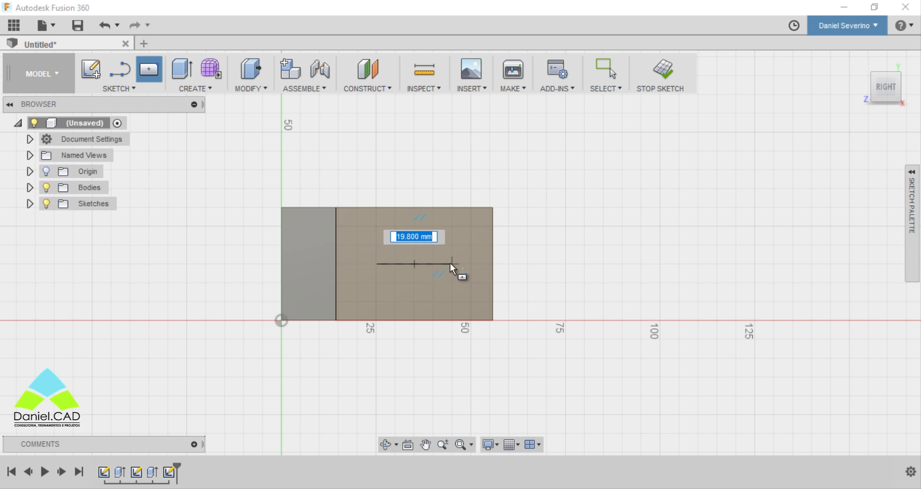
click(473, 242)
Step: Extrude the rectangle 25 mm outward from the short arm and join it to the L-shaped body
mouse_move(621, 251)
shift+middle_down()
mouse_move(599, 205)
mouse_move(567, 255)
mouse_move(502, 251)
mouse_move(531, 280)
mouse_move(541, 259)
mouse_move(408, 174)
shift+middle_up()
click(175, 73)
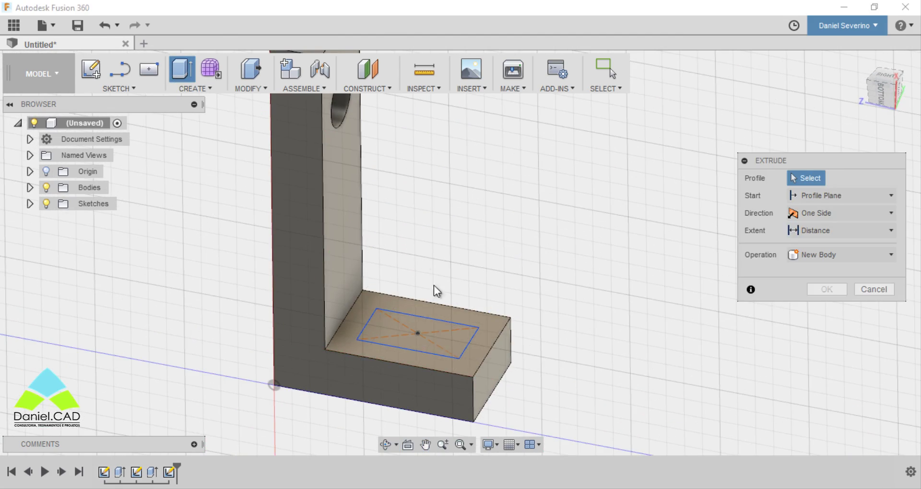
click(440, 333)
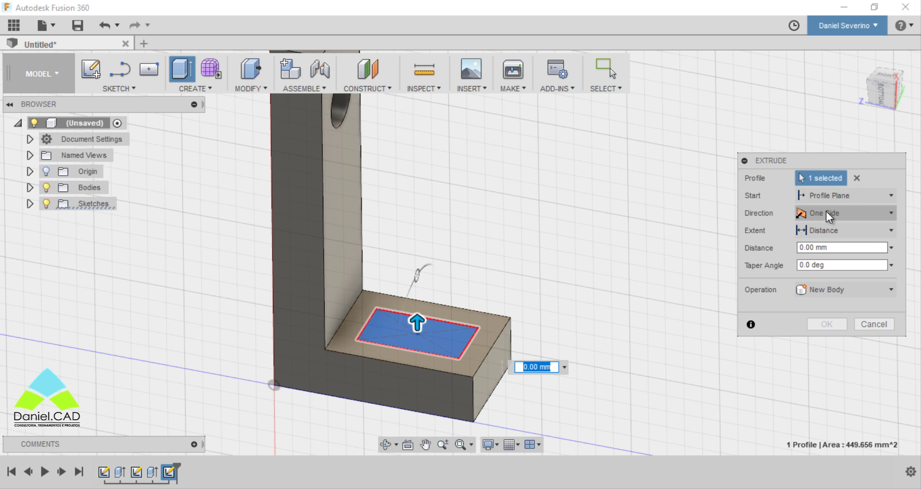
click(842, 247)
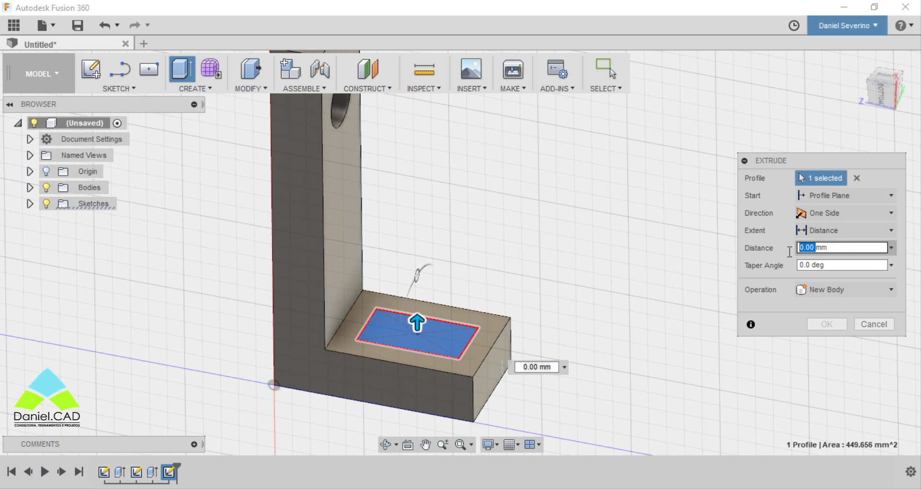
text(25)
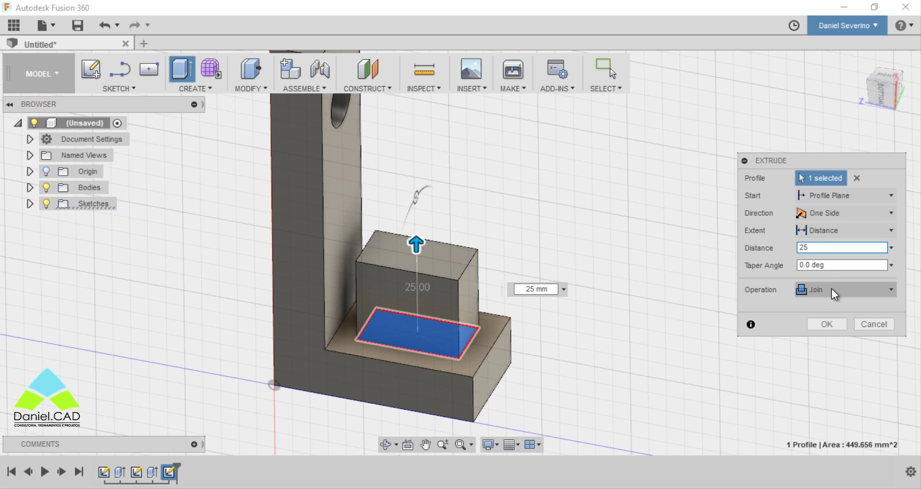
click(827, 324)
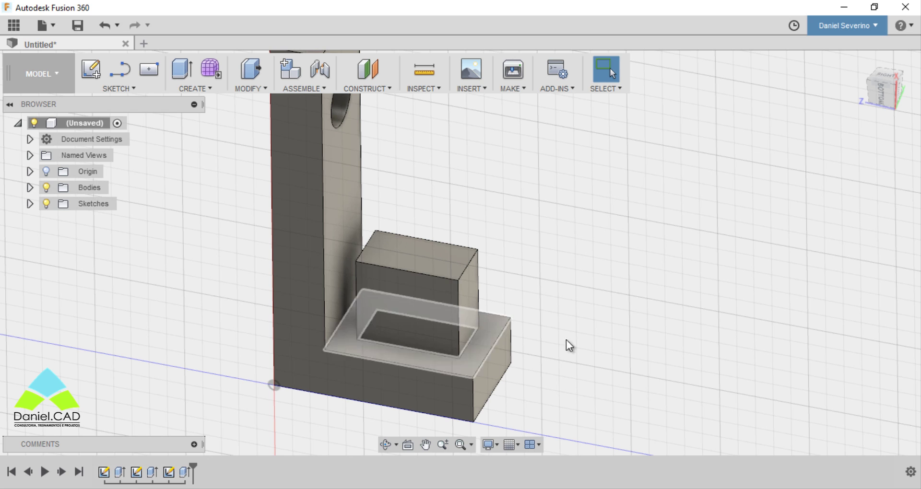
Step: Highlight the joined body in the Bodies folder to examine it, and undo the 25 mm join extrusion
click(31, 188)
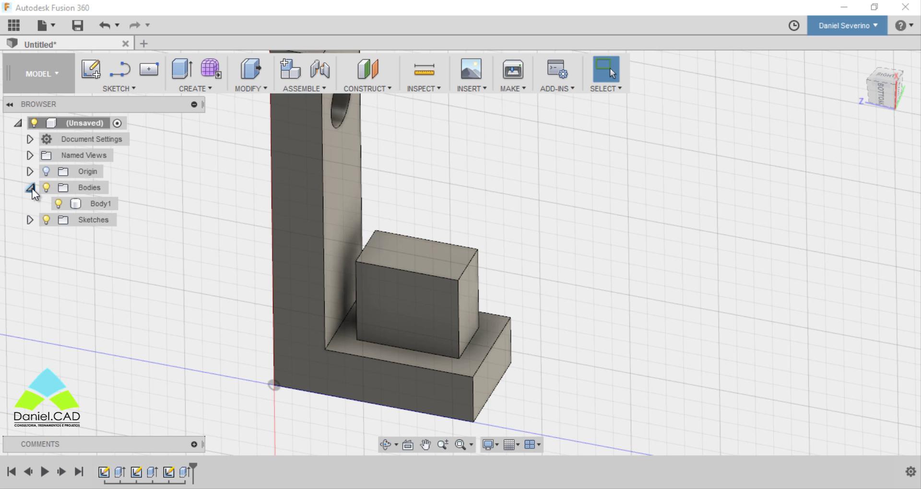
click(86, 205)
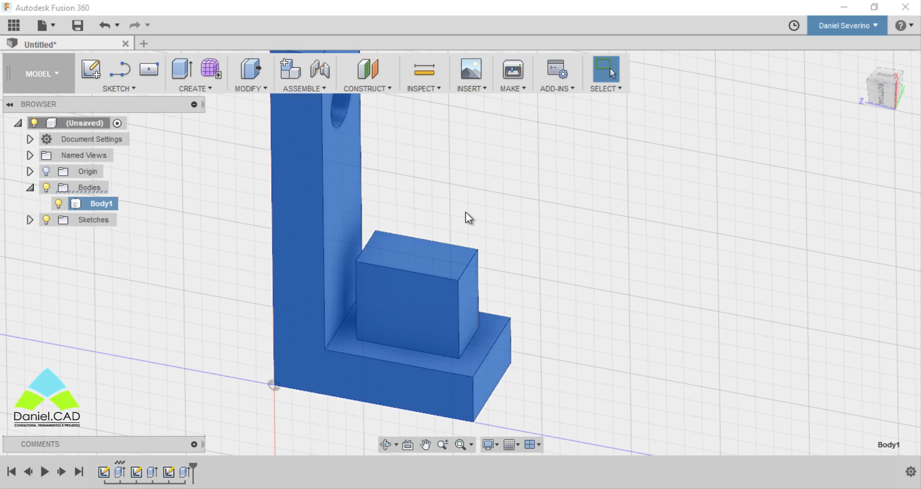
click(534, 213)
key(ctrl+z)
Step: Extrude the rectangle on the short arm 20 mm outward as a new component
mouse_move(479, 320)
shift+middle_down()
mouse_move(481, 275)
mouse_move(458, 252)
mouse_move(504, 300)
mouse_move(481, 308)
mouse_move(521, 321)
shift+middle_up()
key(e)
click(467, 286)
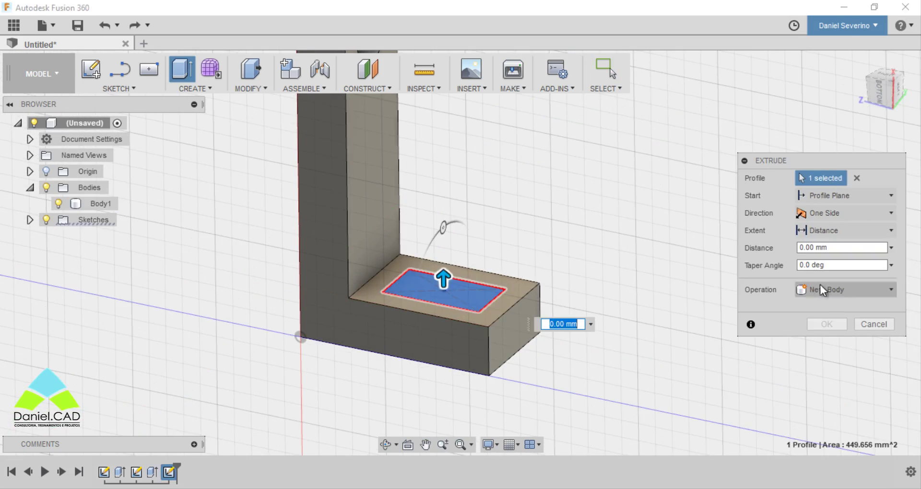
click(831, 285)
click(825, 372)
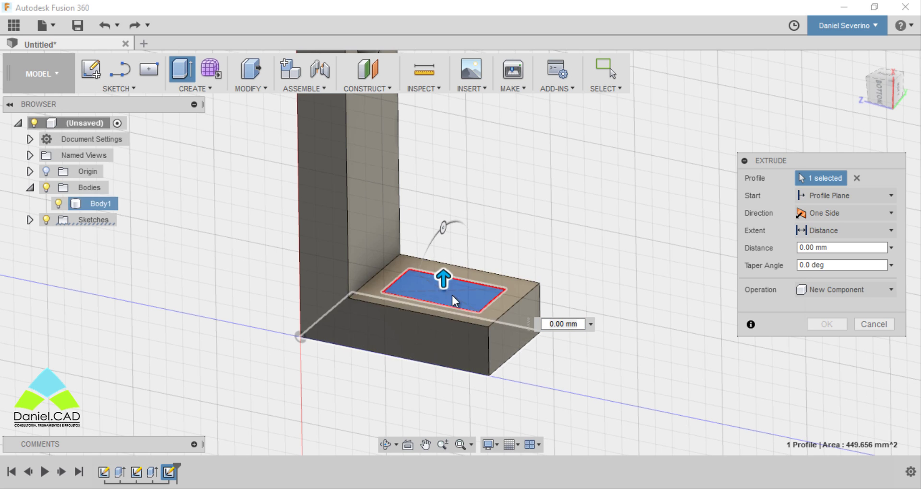
click(830, 248)
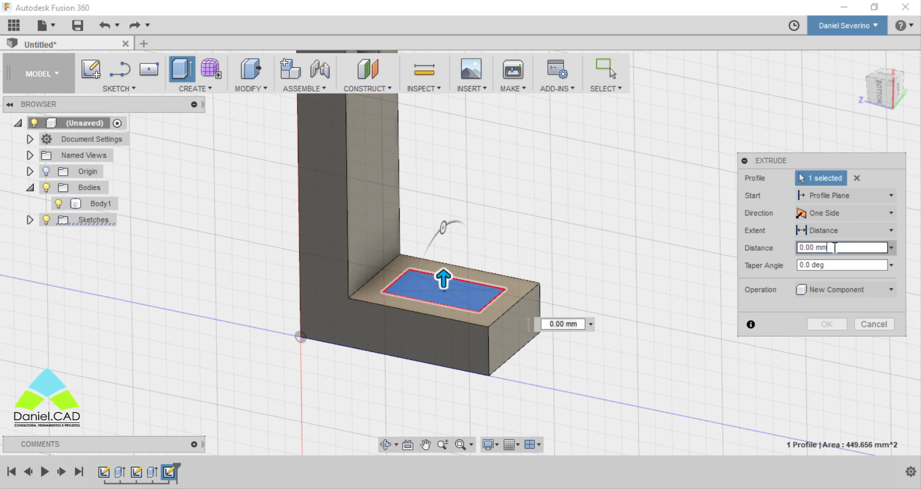
text(20)
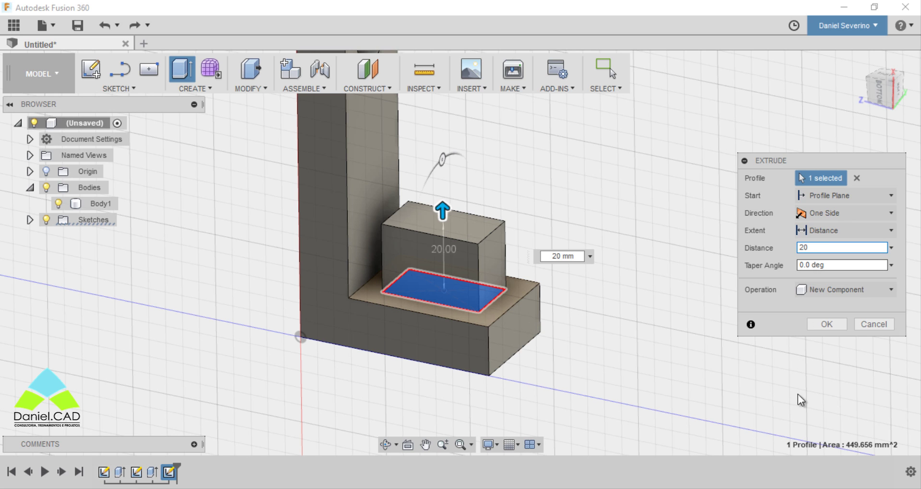
click(824, 327)
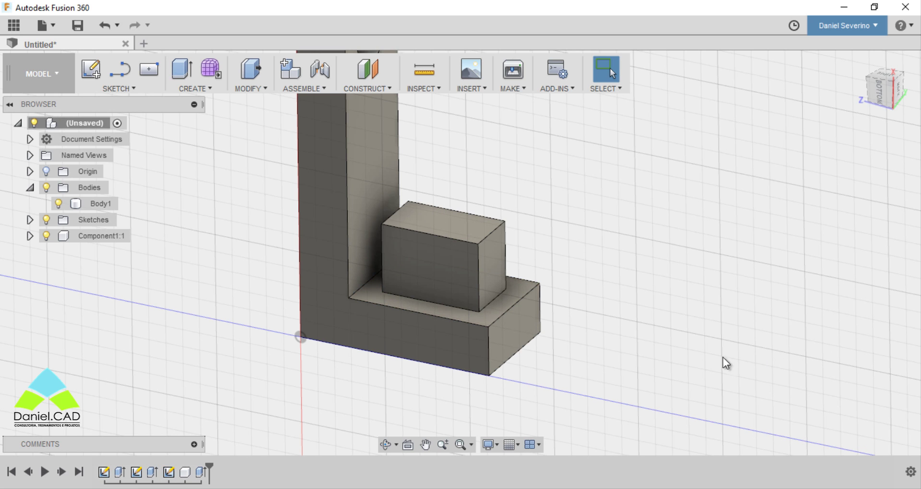
Step: Highlight the L-shaped body, then expand the new component and select its Bodies folder to examine the structure
click(107, 207)
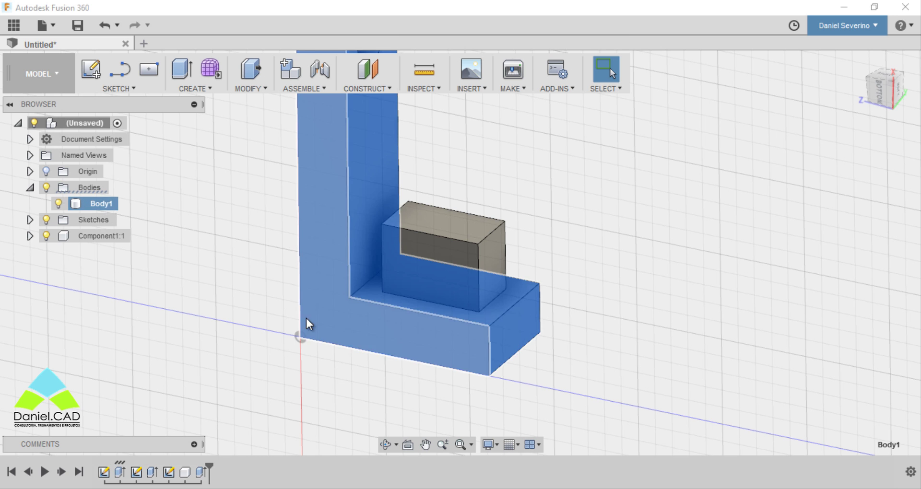
mouse_move(307, 318)
shift+middle_down()
mouse_move(327, 295)
mouse_move(314, 288)
mouse_move(294, 314)
shift+middle_up()
click(30, 235)
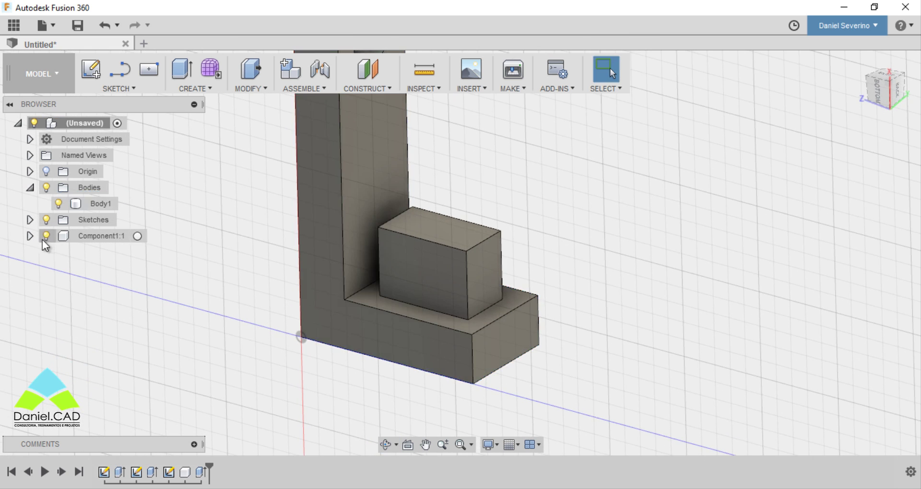
click(99, 268)
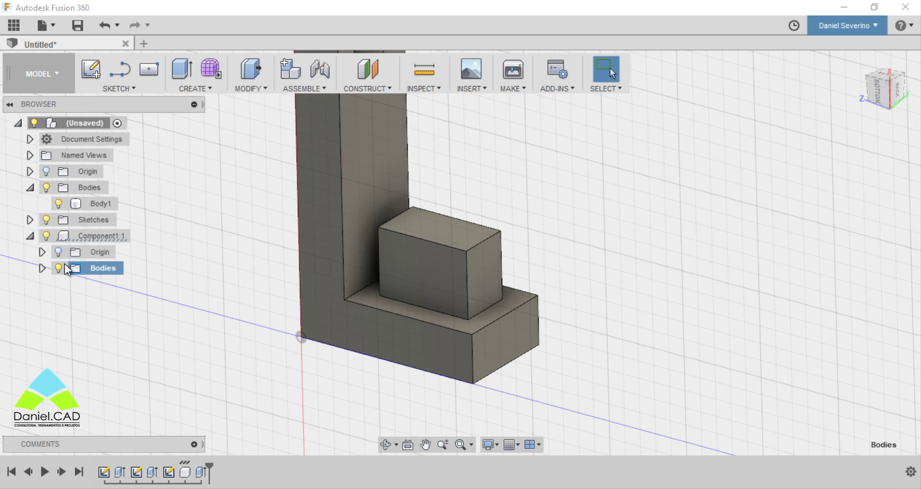
Step: Expand the new component's Bodies folder and highlight the block's body to examine it together with the whole L-shaped part
click(114, 285)
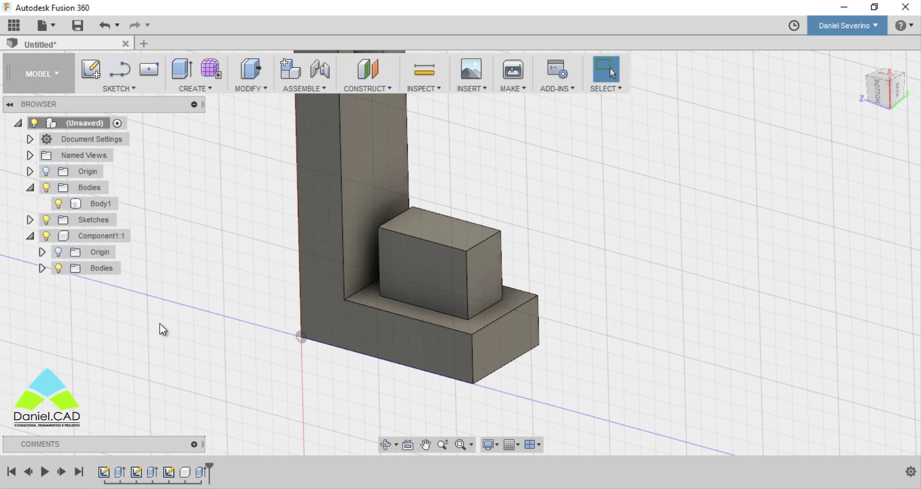
click(42, 268)
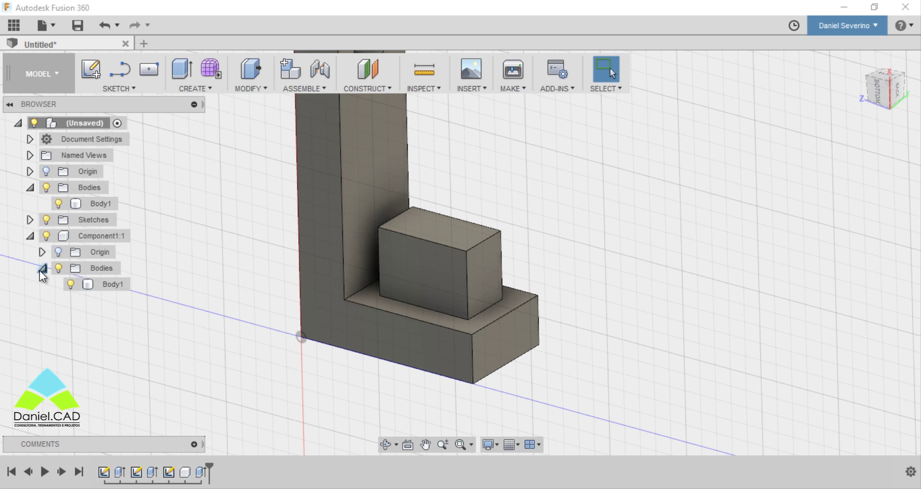
click(112, 286)
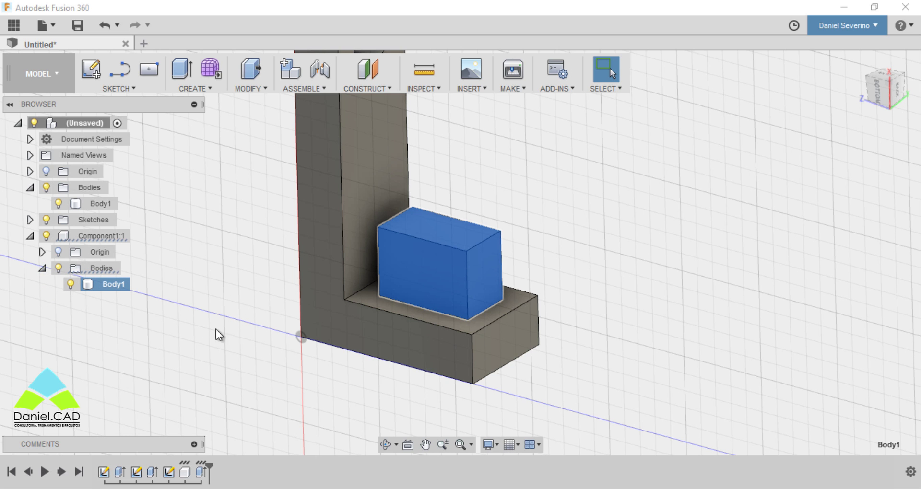
middle_drag(569, 306, 539, 344)
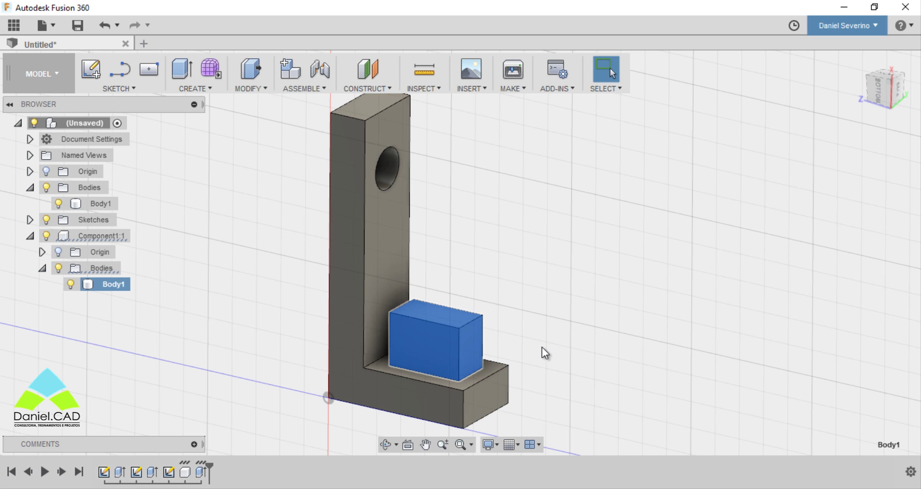
middle_drag(543, 348, 576, 338)
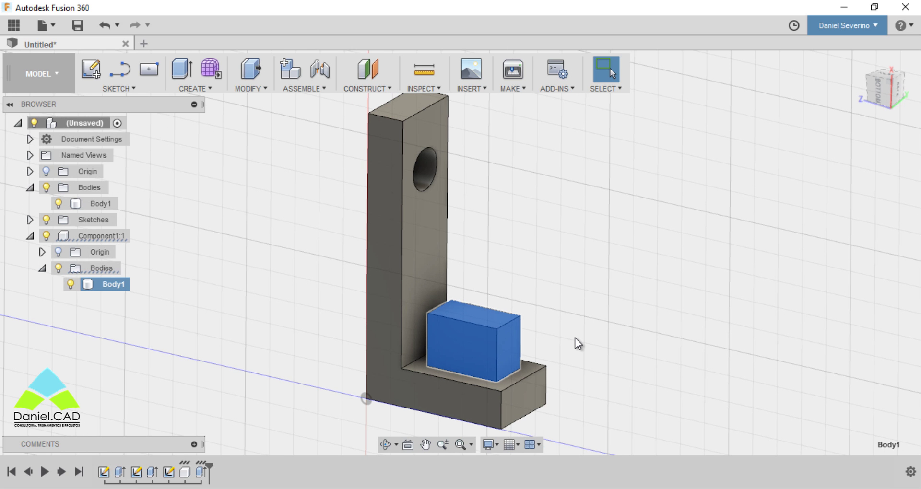
middle_click(575, 338)
scroll(575, 337, up, 2)
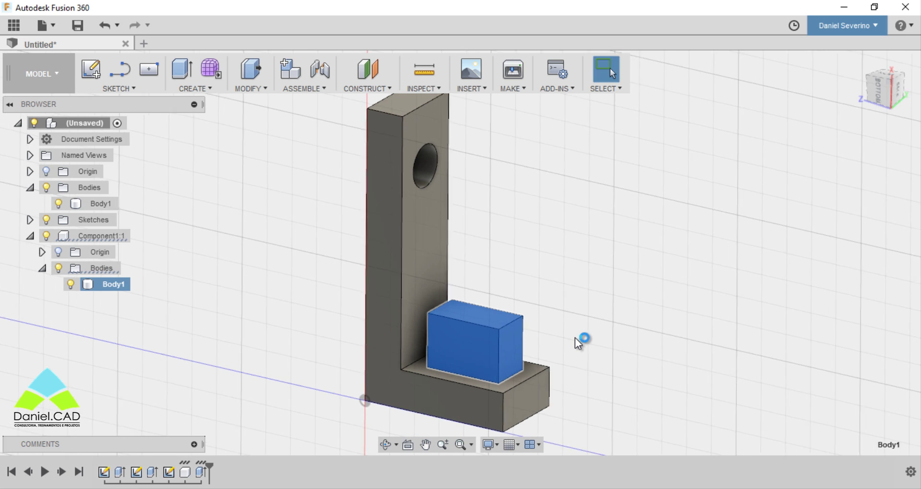